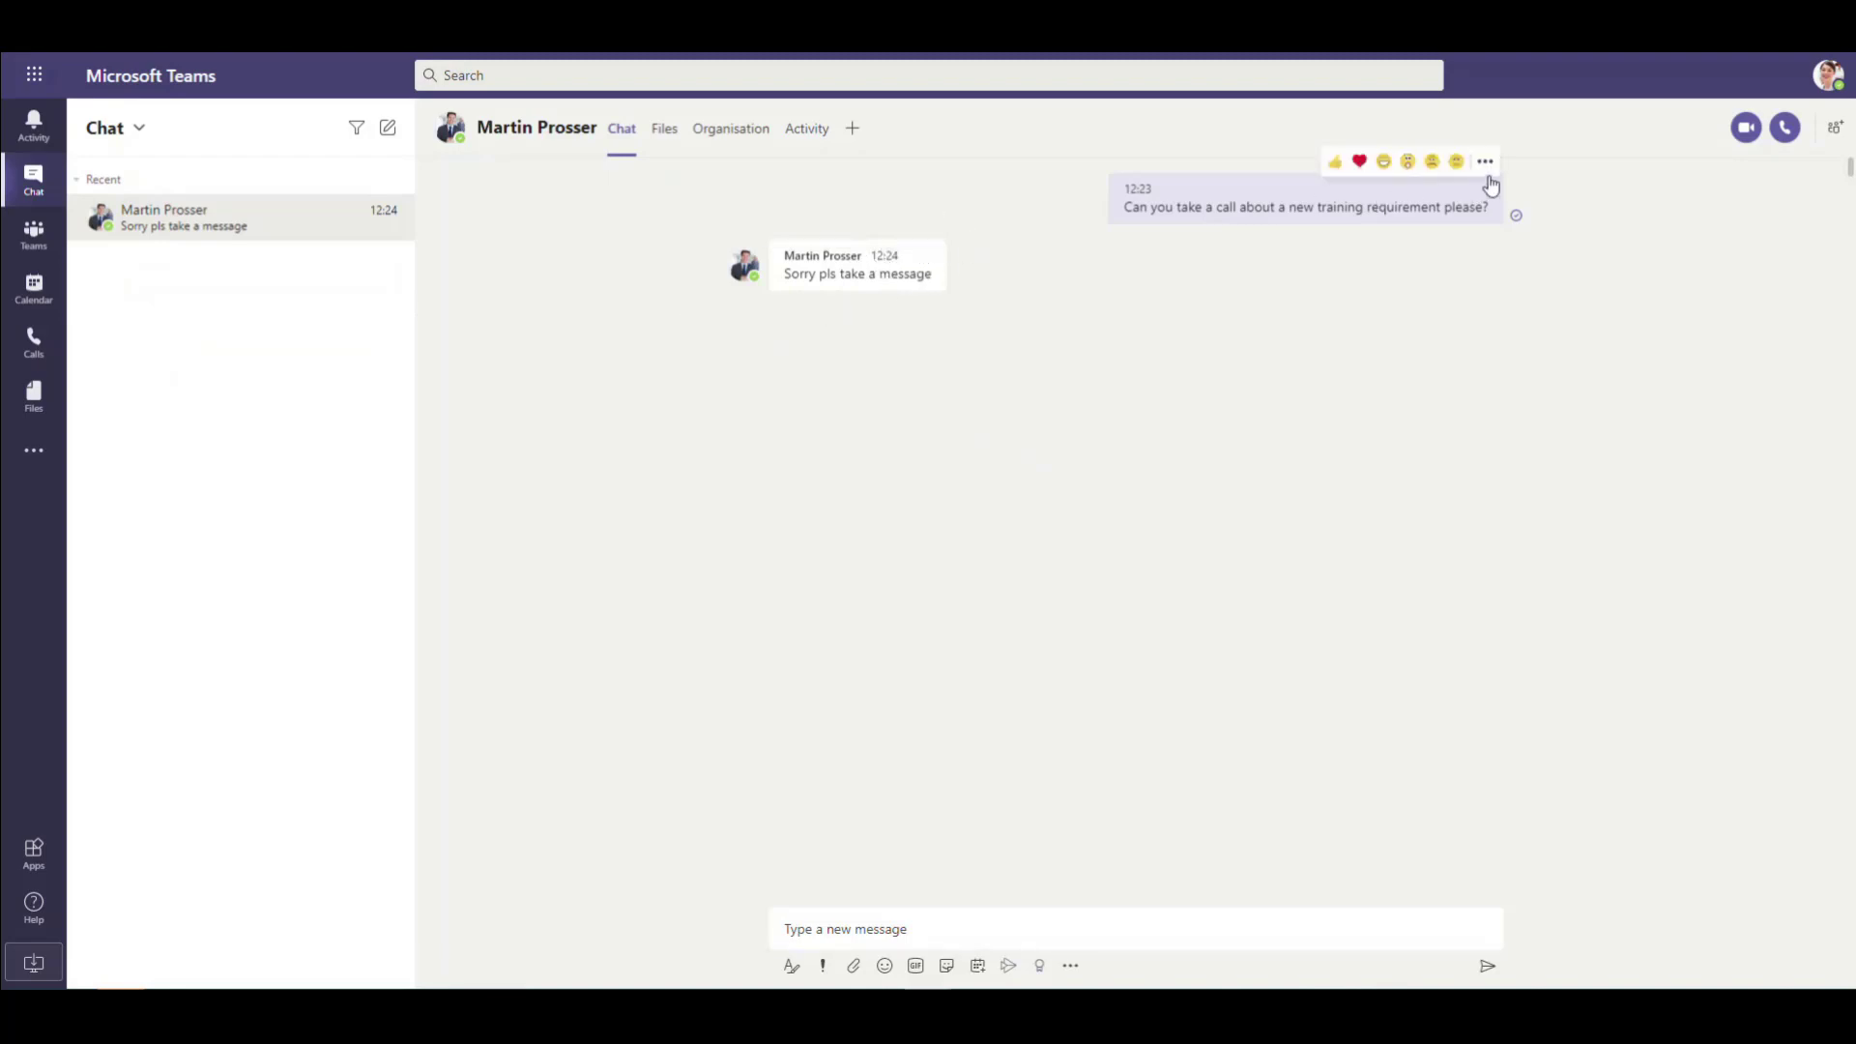
Step: Run the Create Lead flow from the training-call request message's More actions menu
click(1489, 166)
mouse_move(1541, 439)
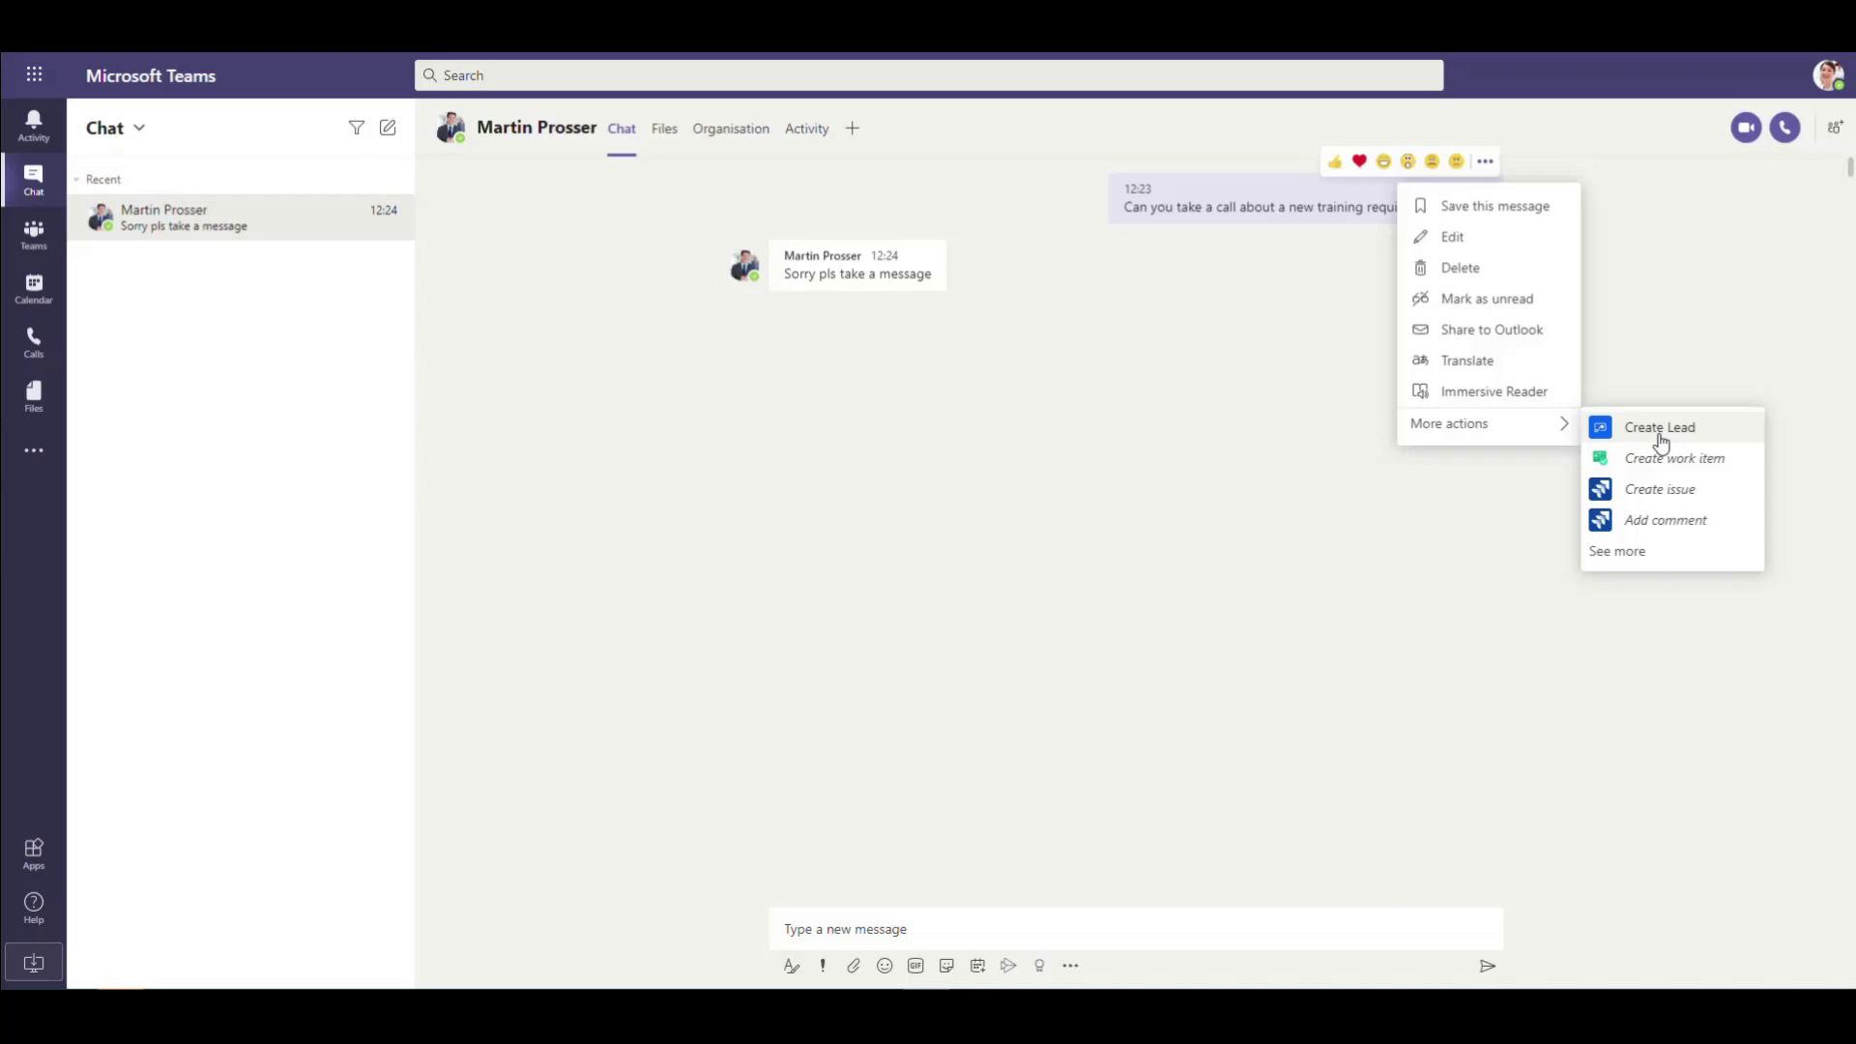
click(1659, 428)
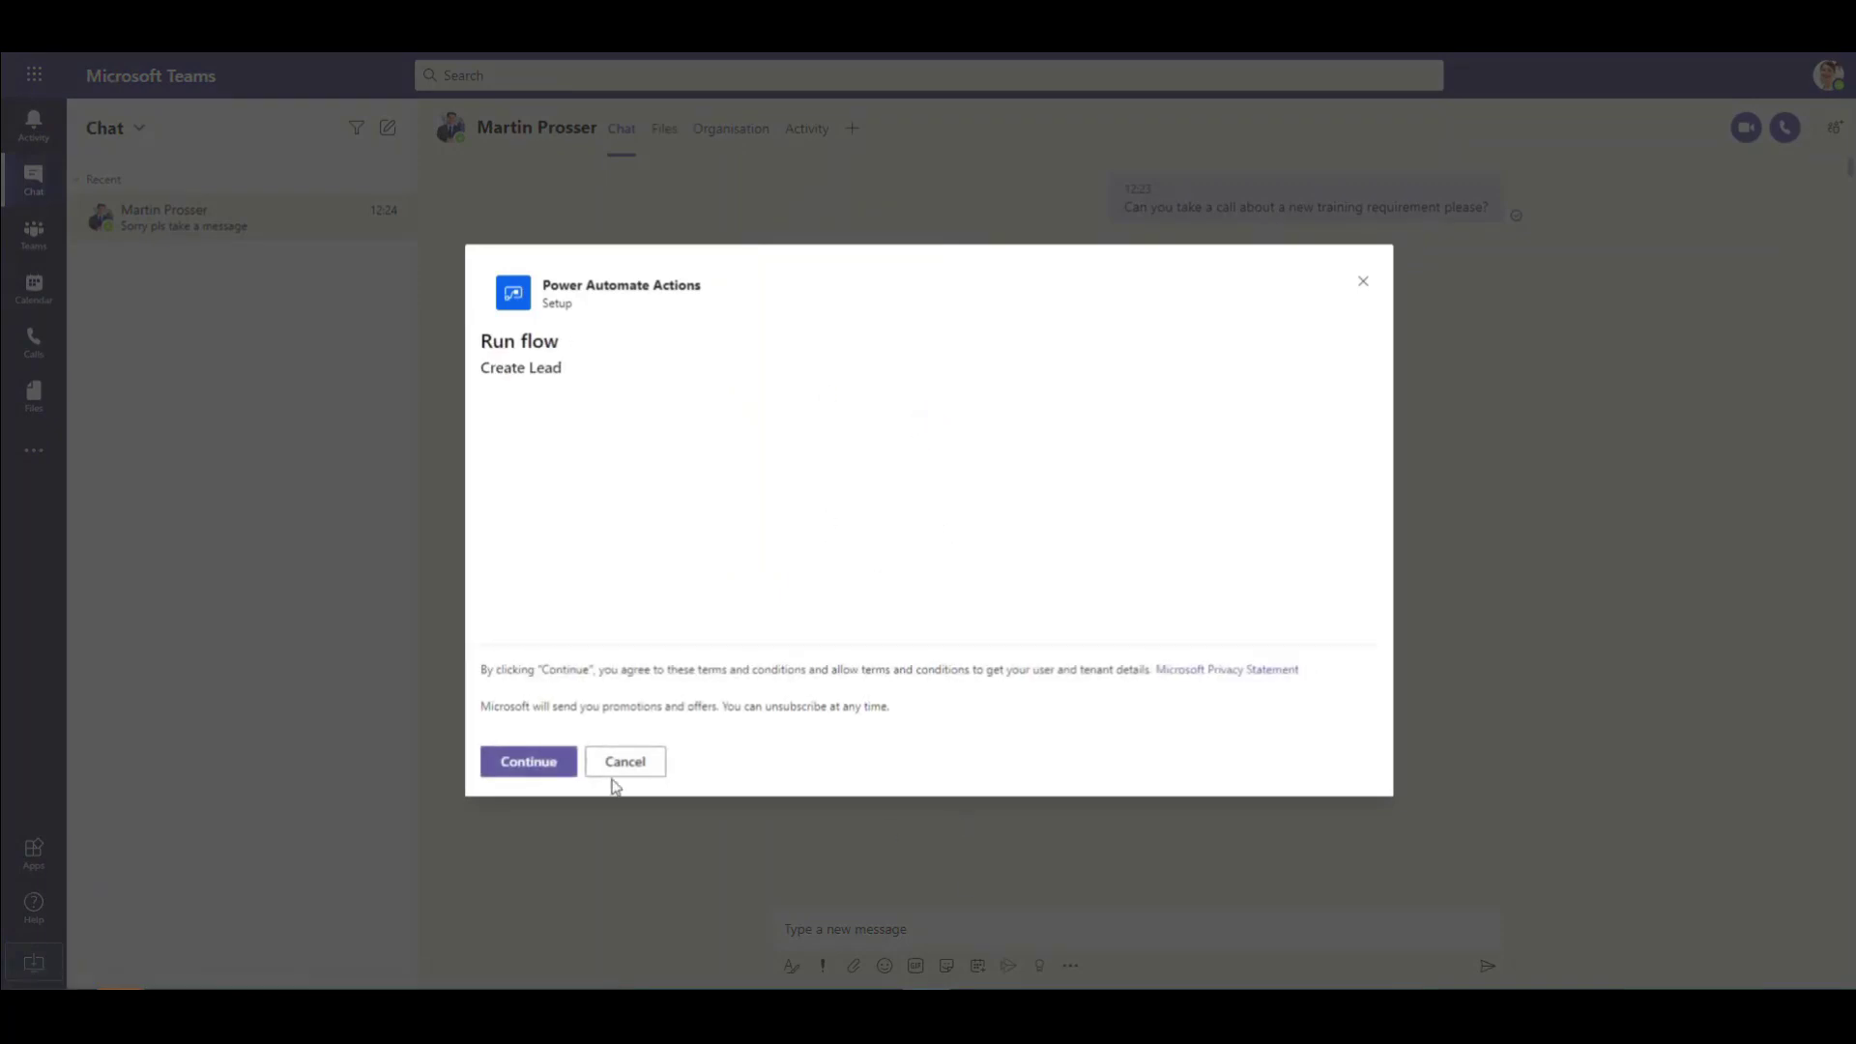
Step: Continue past the connection list and sign in to the Microsoft Teams connection
click(540, 765)
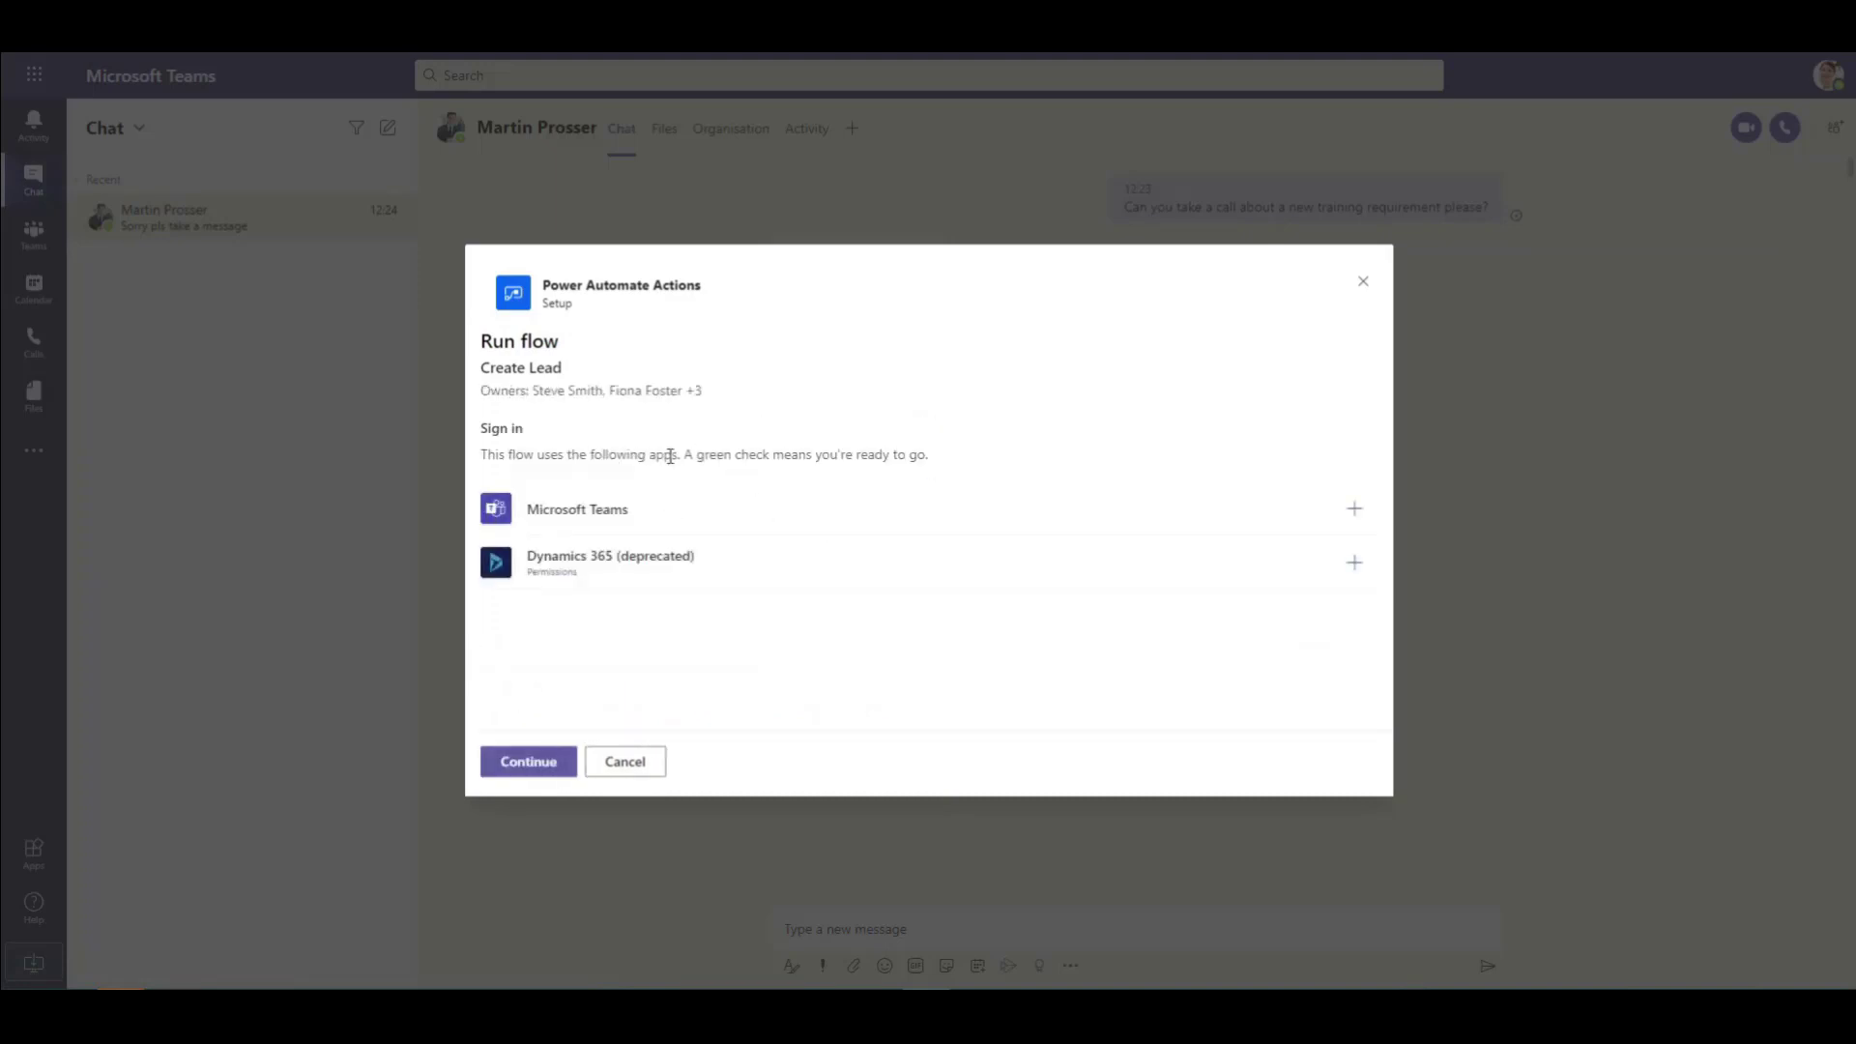
click(531, 771)
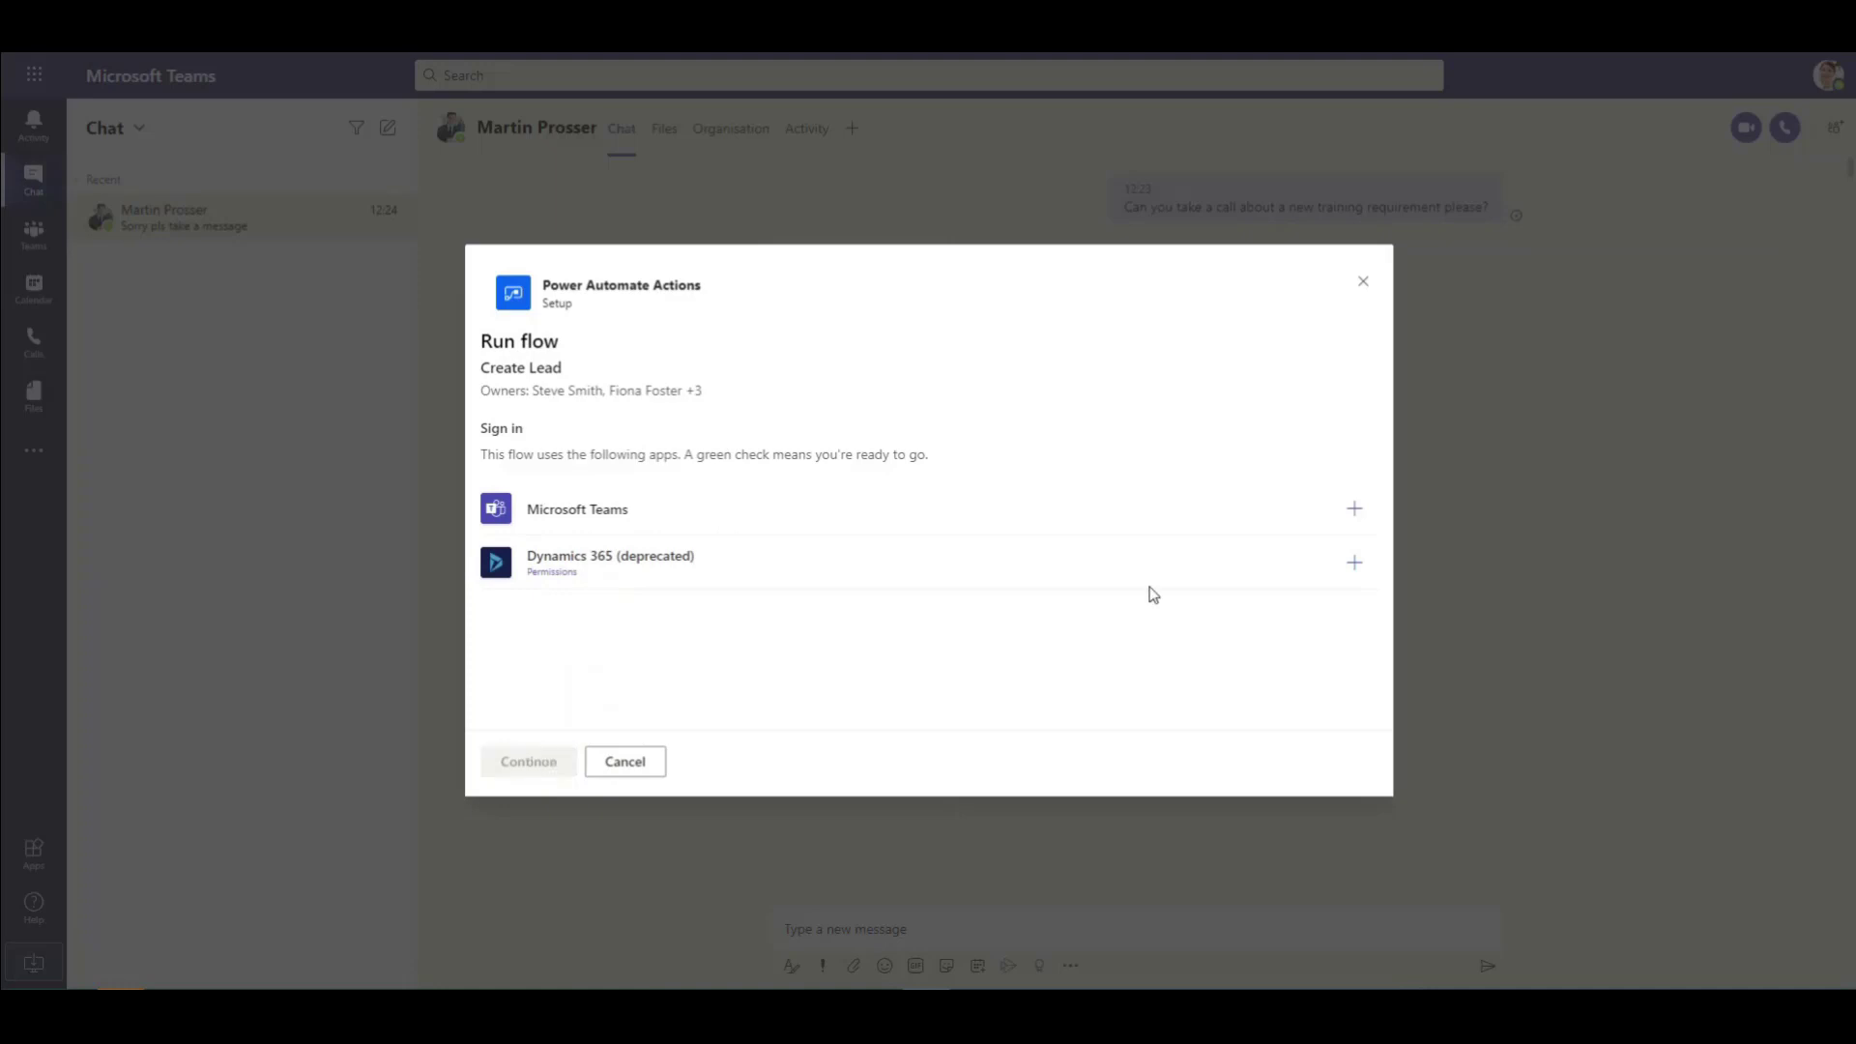
click(1352, 509)
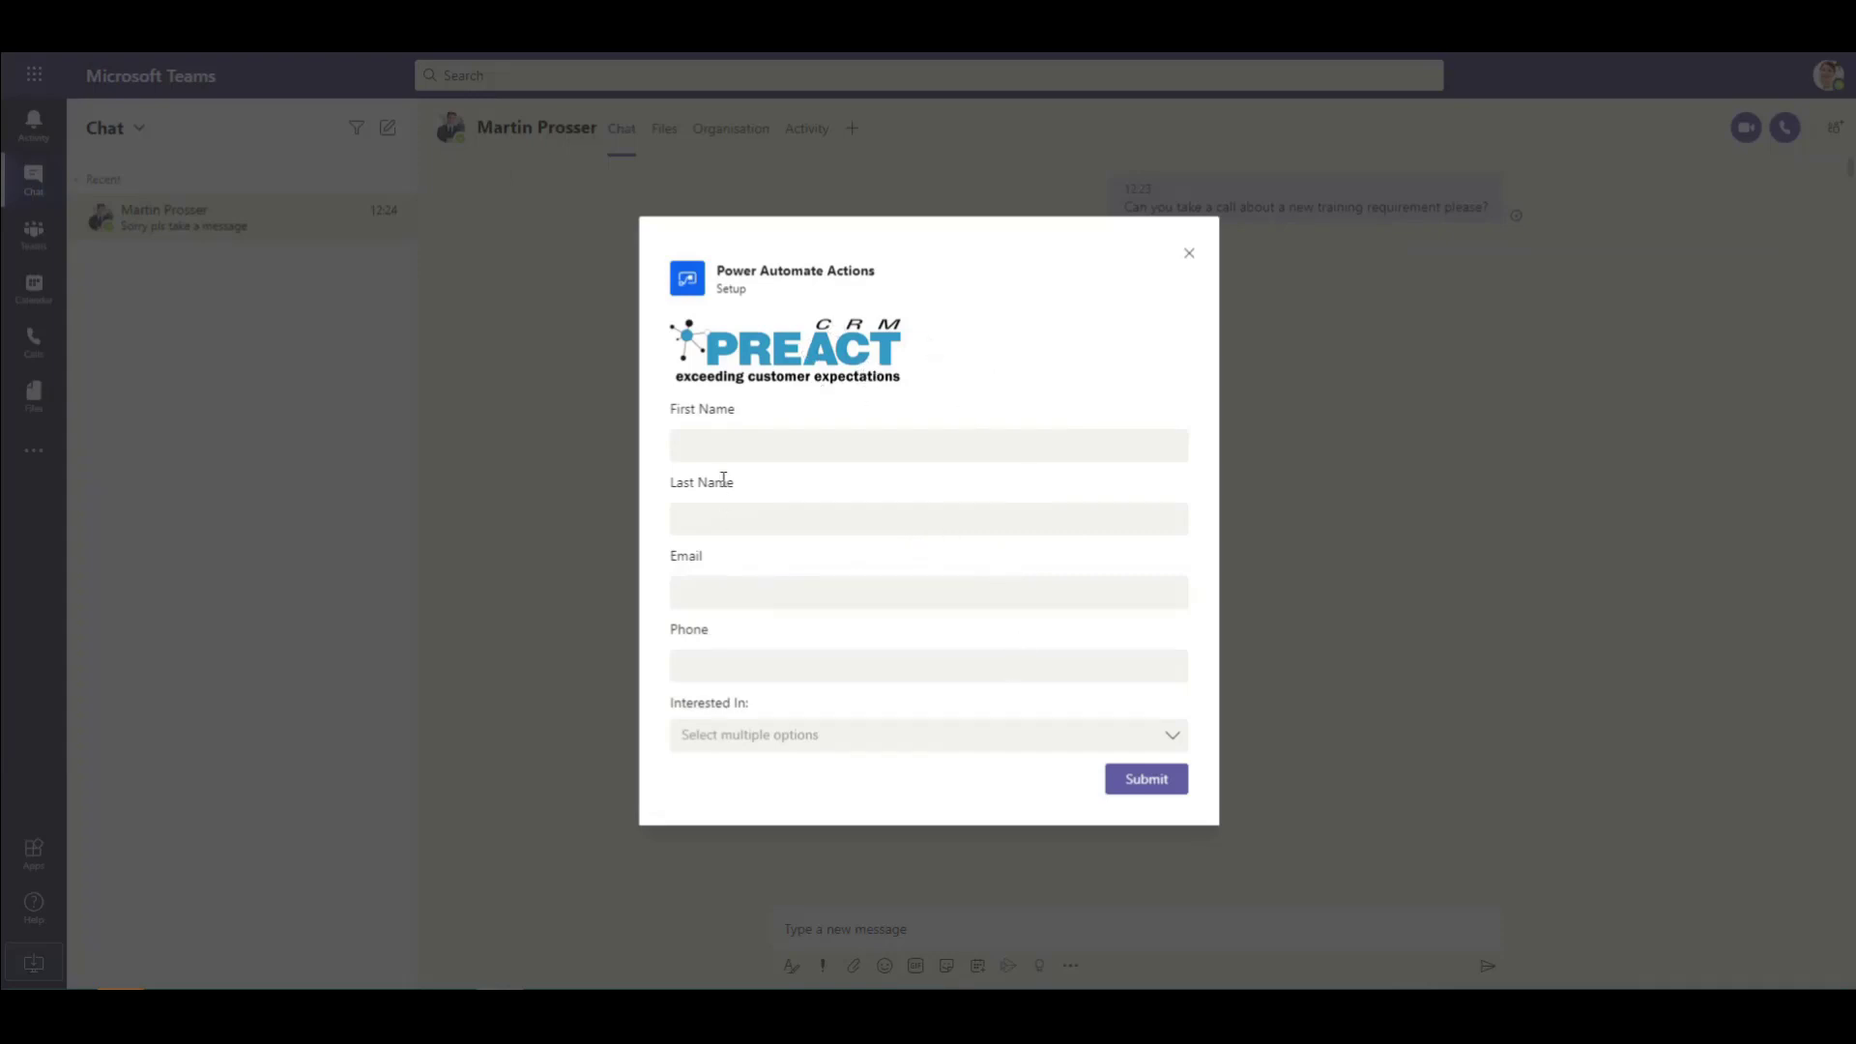
Step: Enter the lead's first name, last name, e-mail address and phone number
click(726, 444)
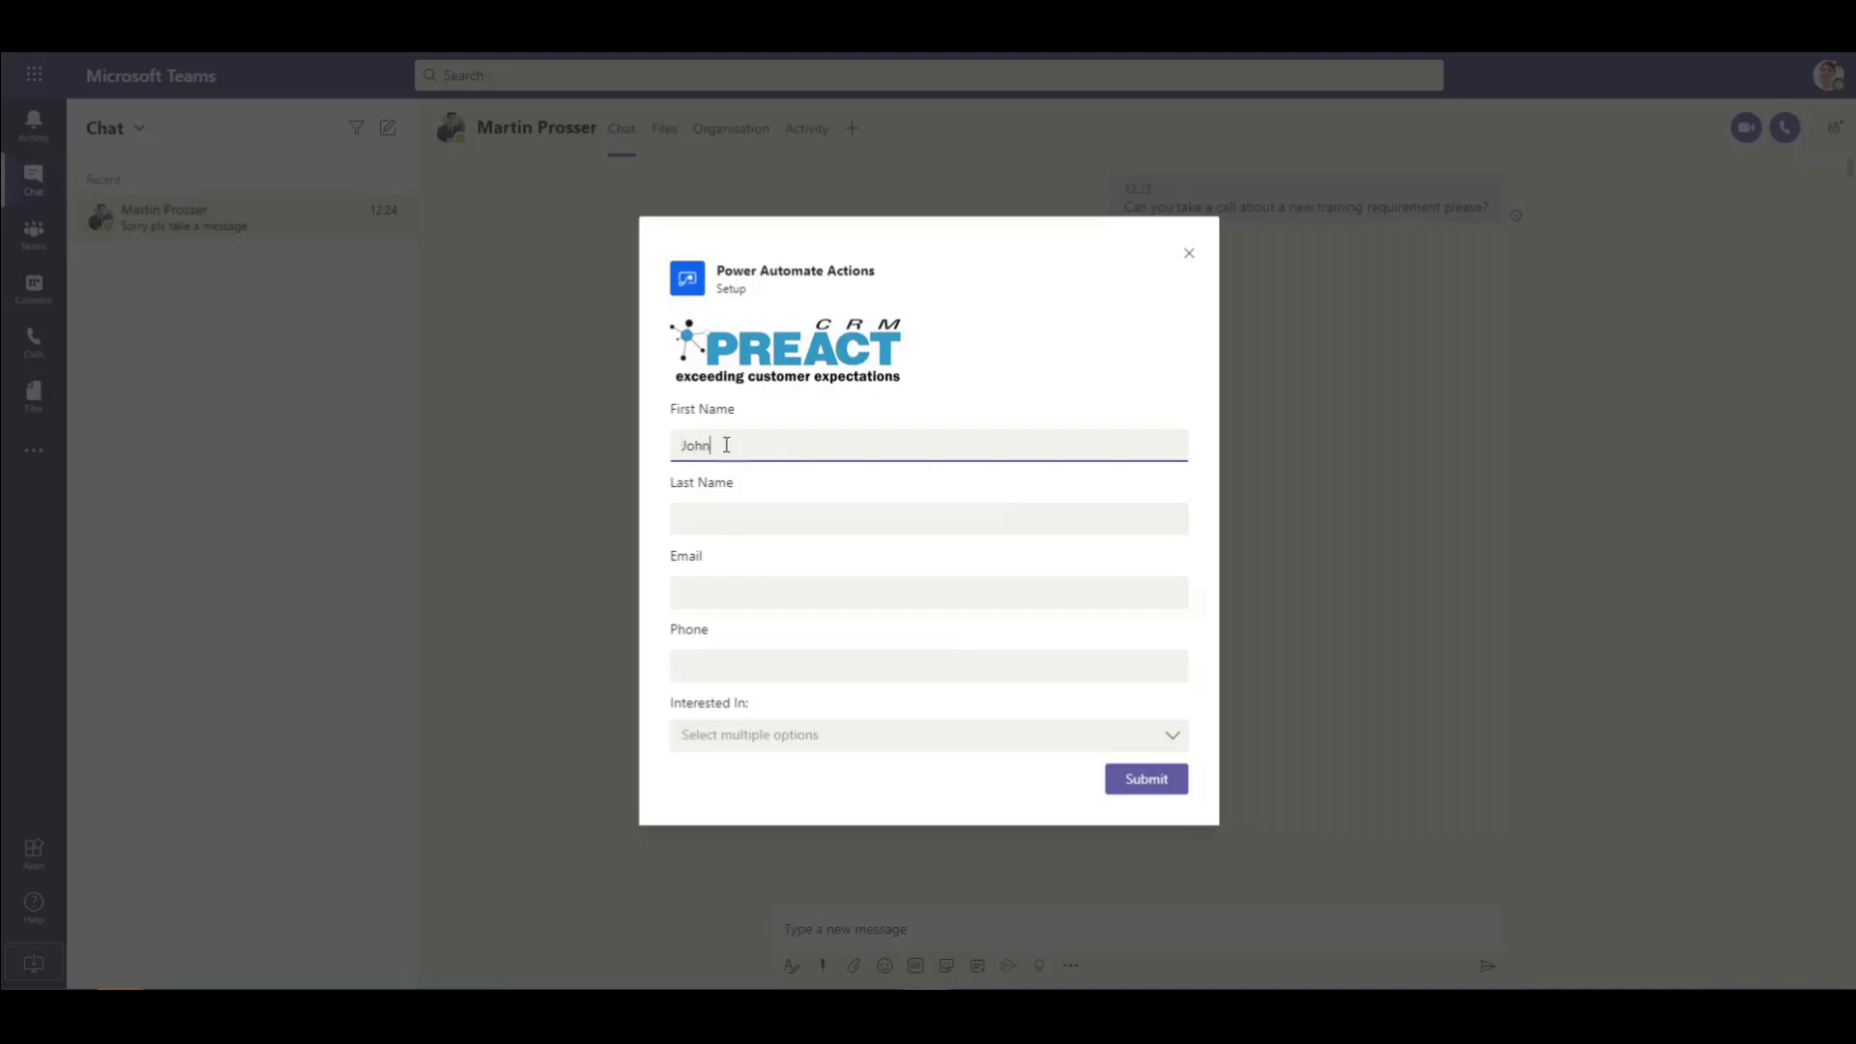
click(719, 512)
text(Smith)
click(726, 583)
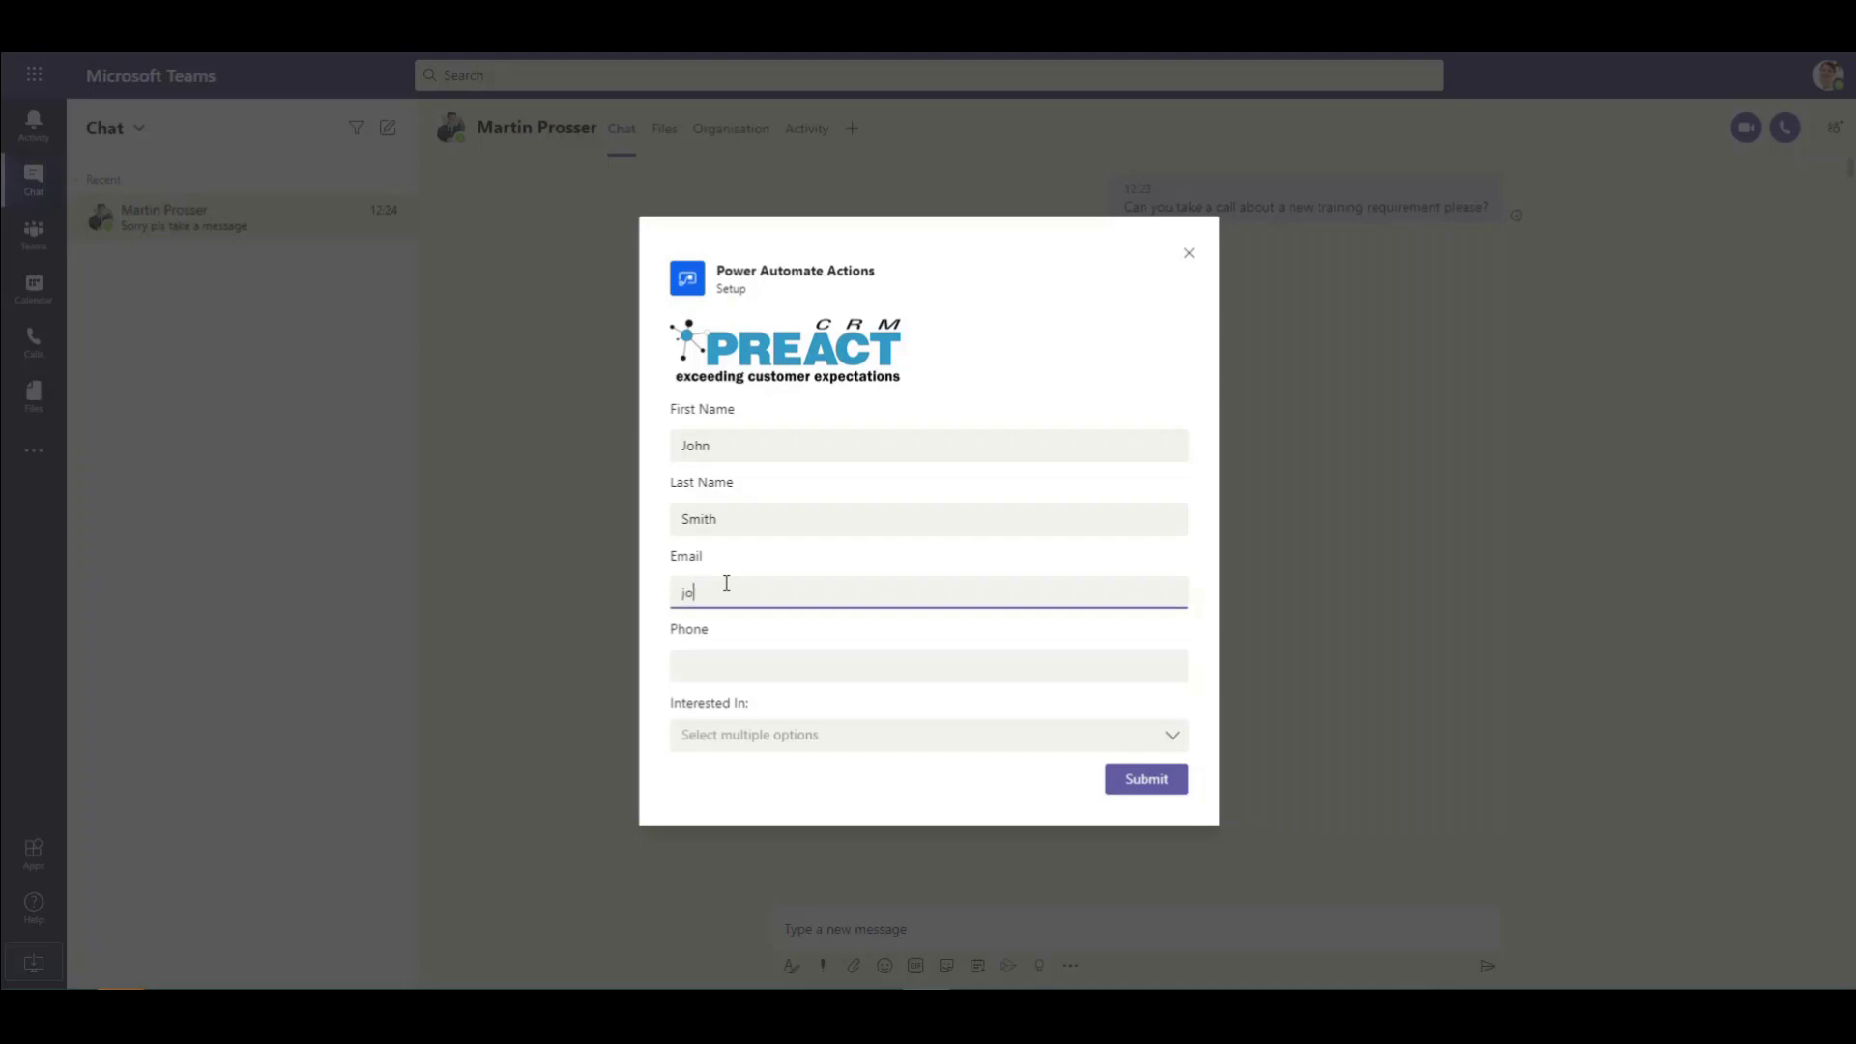
click(728, 666)
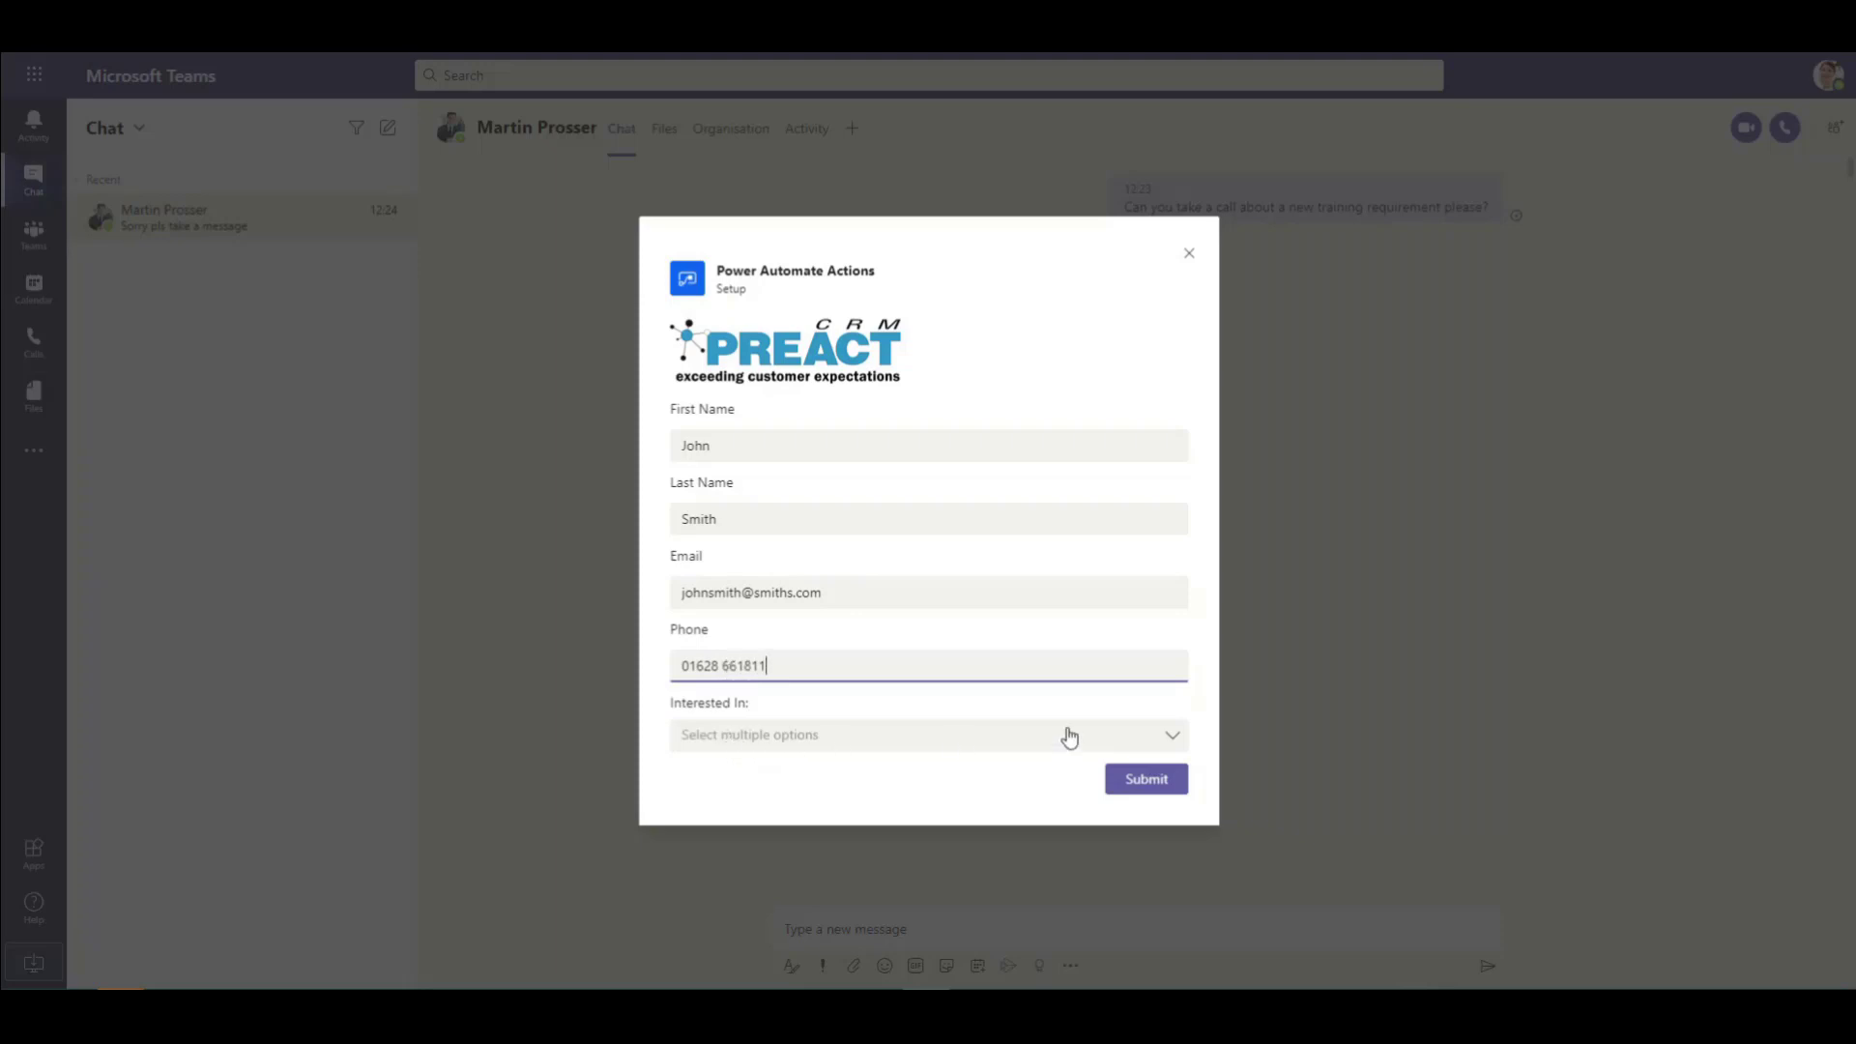
Step: Set Interested In to Training and submit the lead form
click(1172, 741)
click(1173, 741)
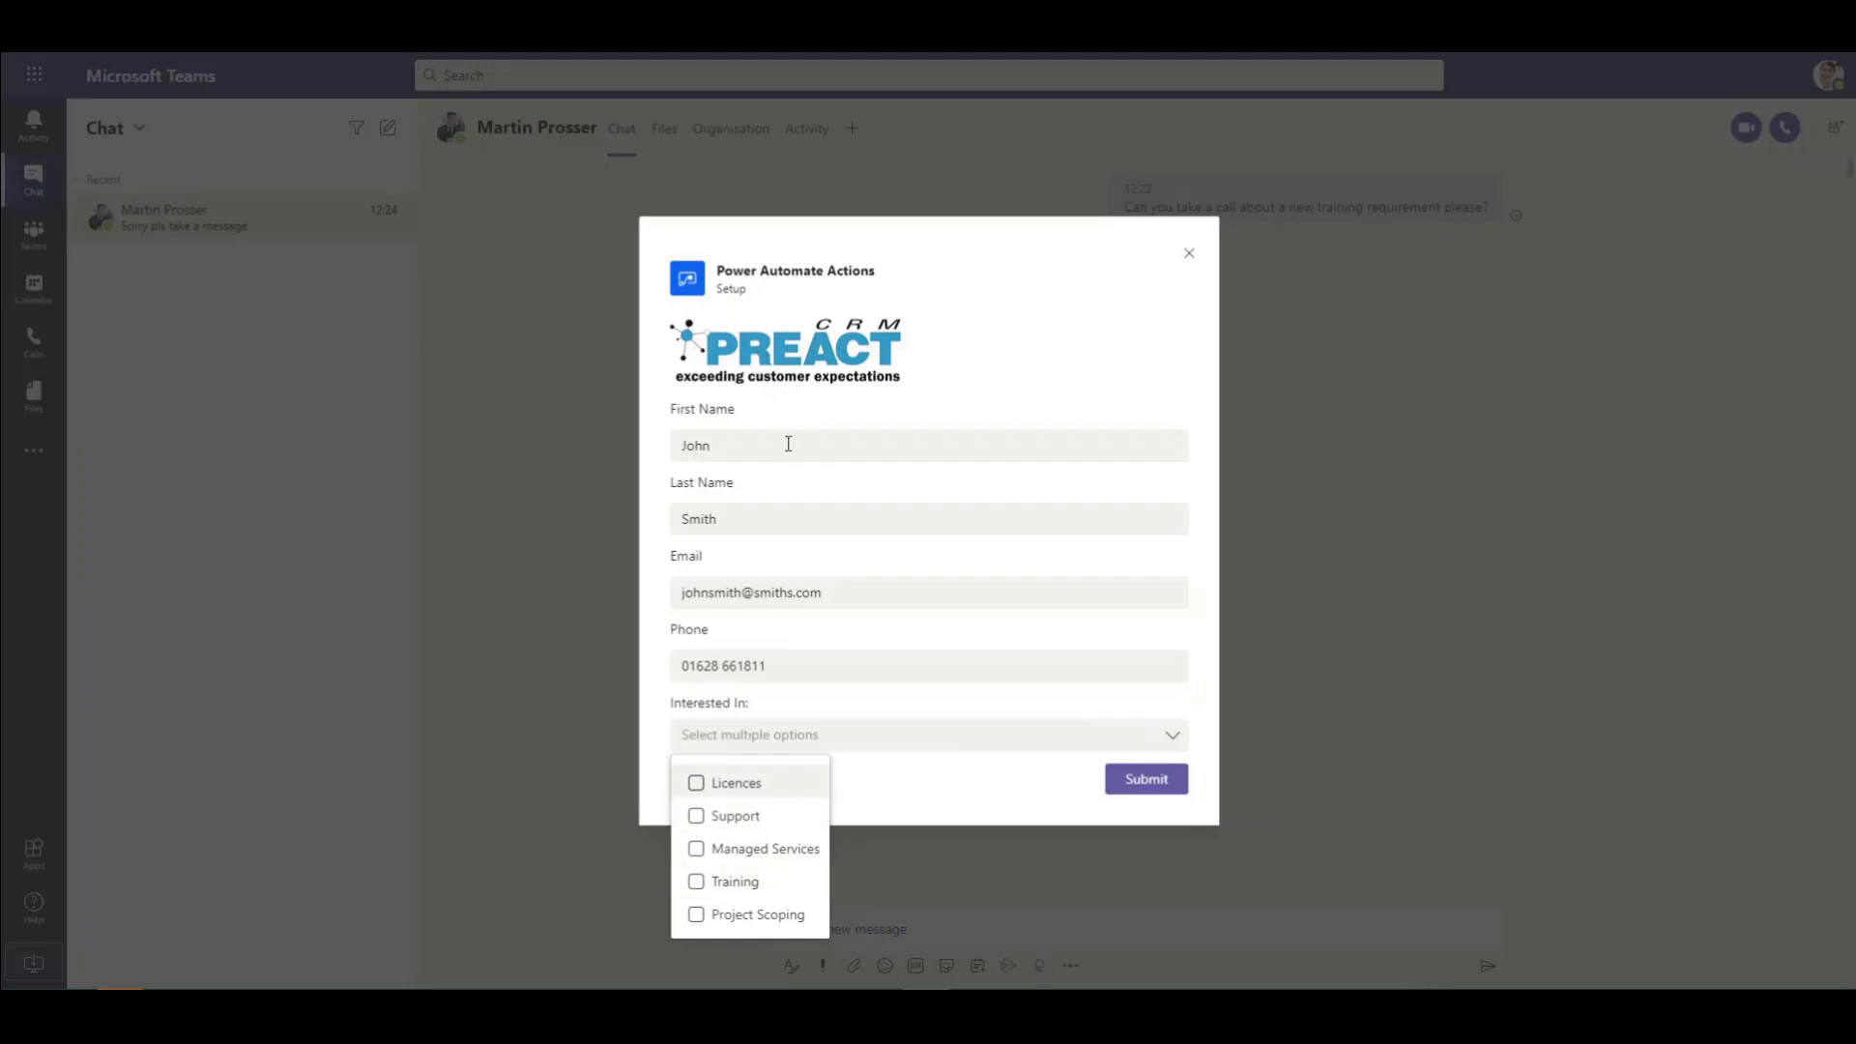
click(694, 883)
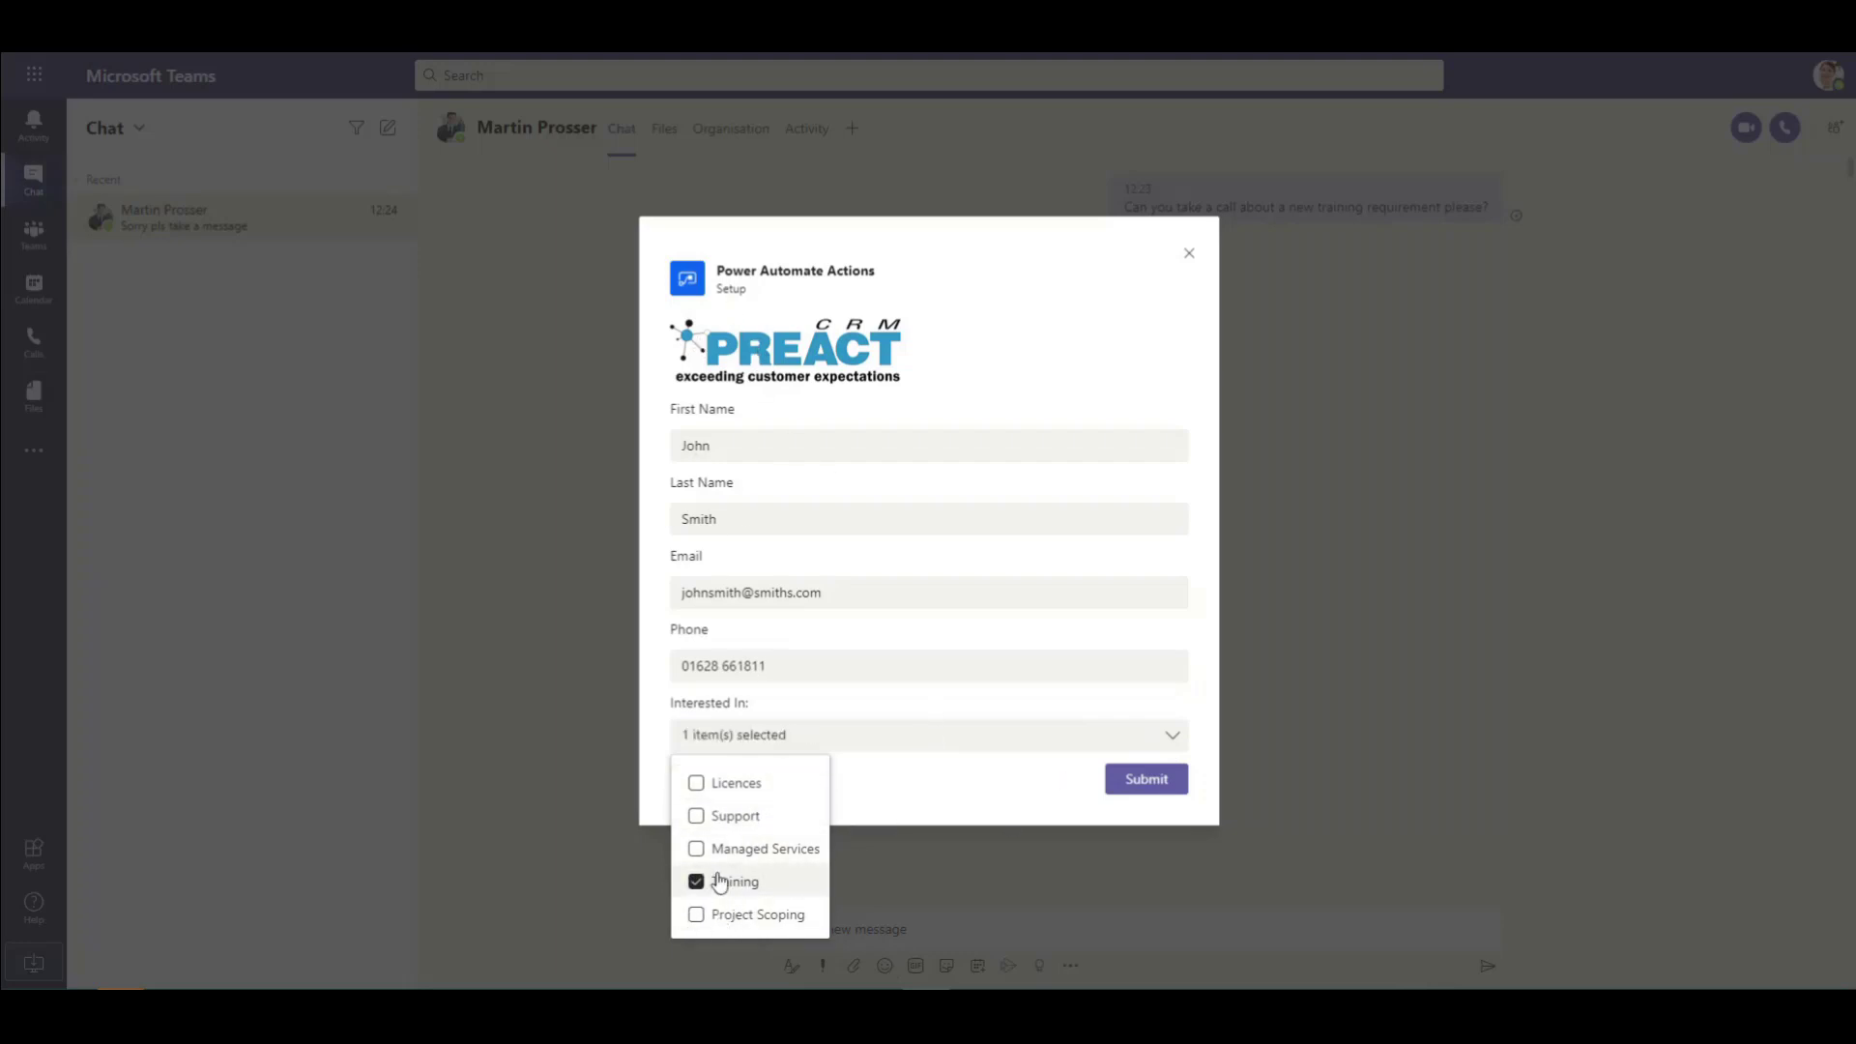
click(905, 812)
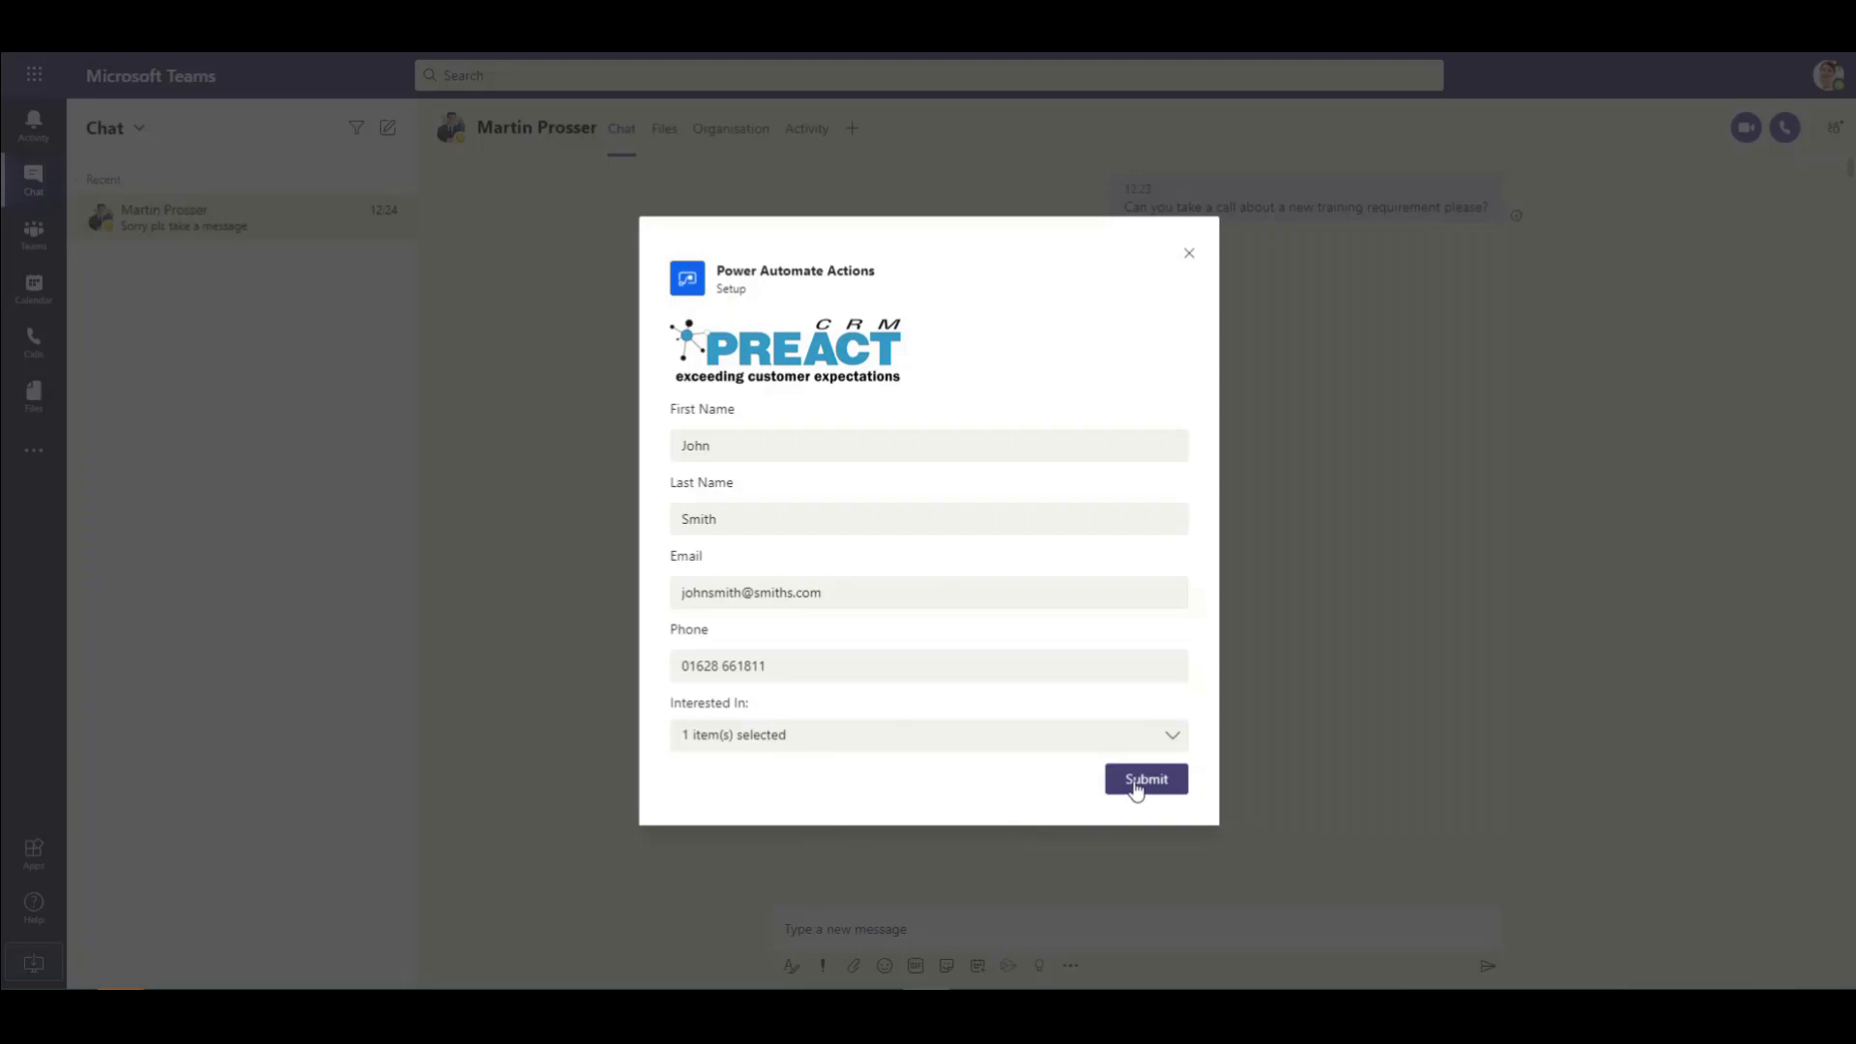
click(1137, 791)
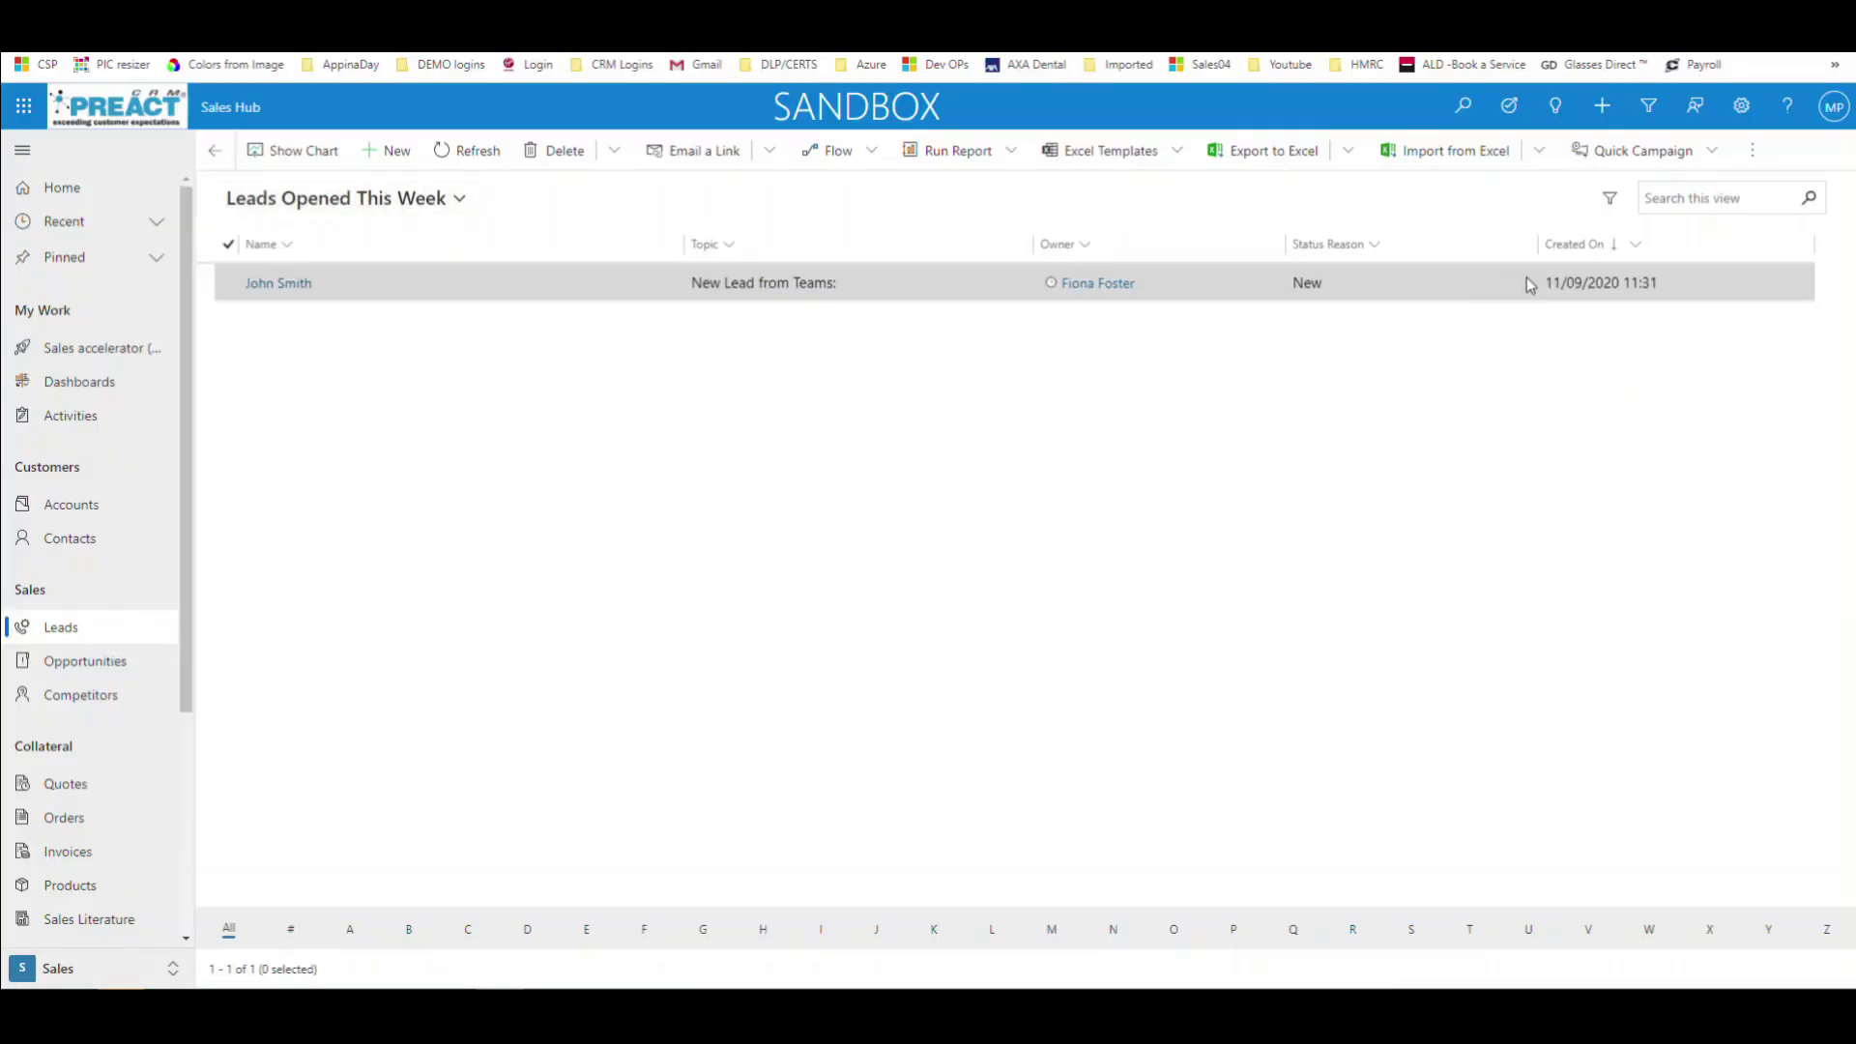
Step: Open the 'New Lead from Teams:' record from Leads Opened This Week
click(278, 285)
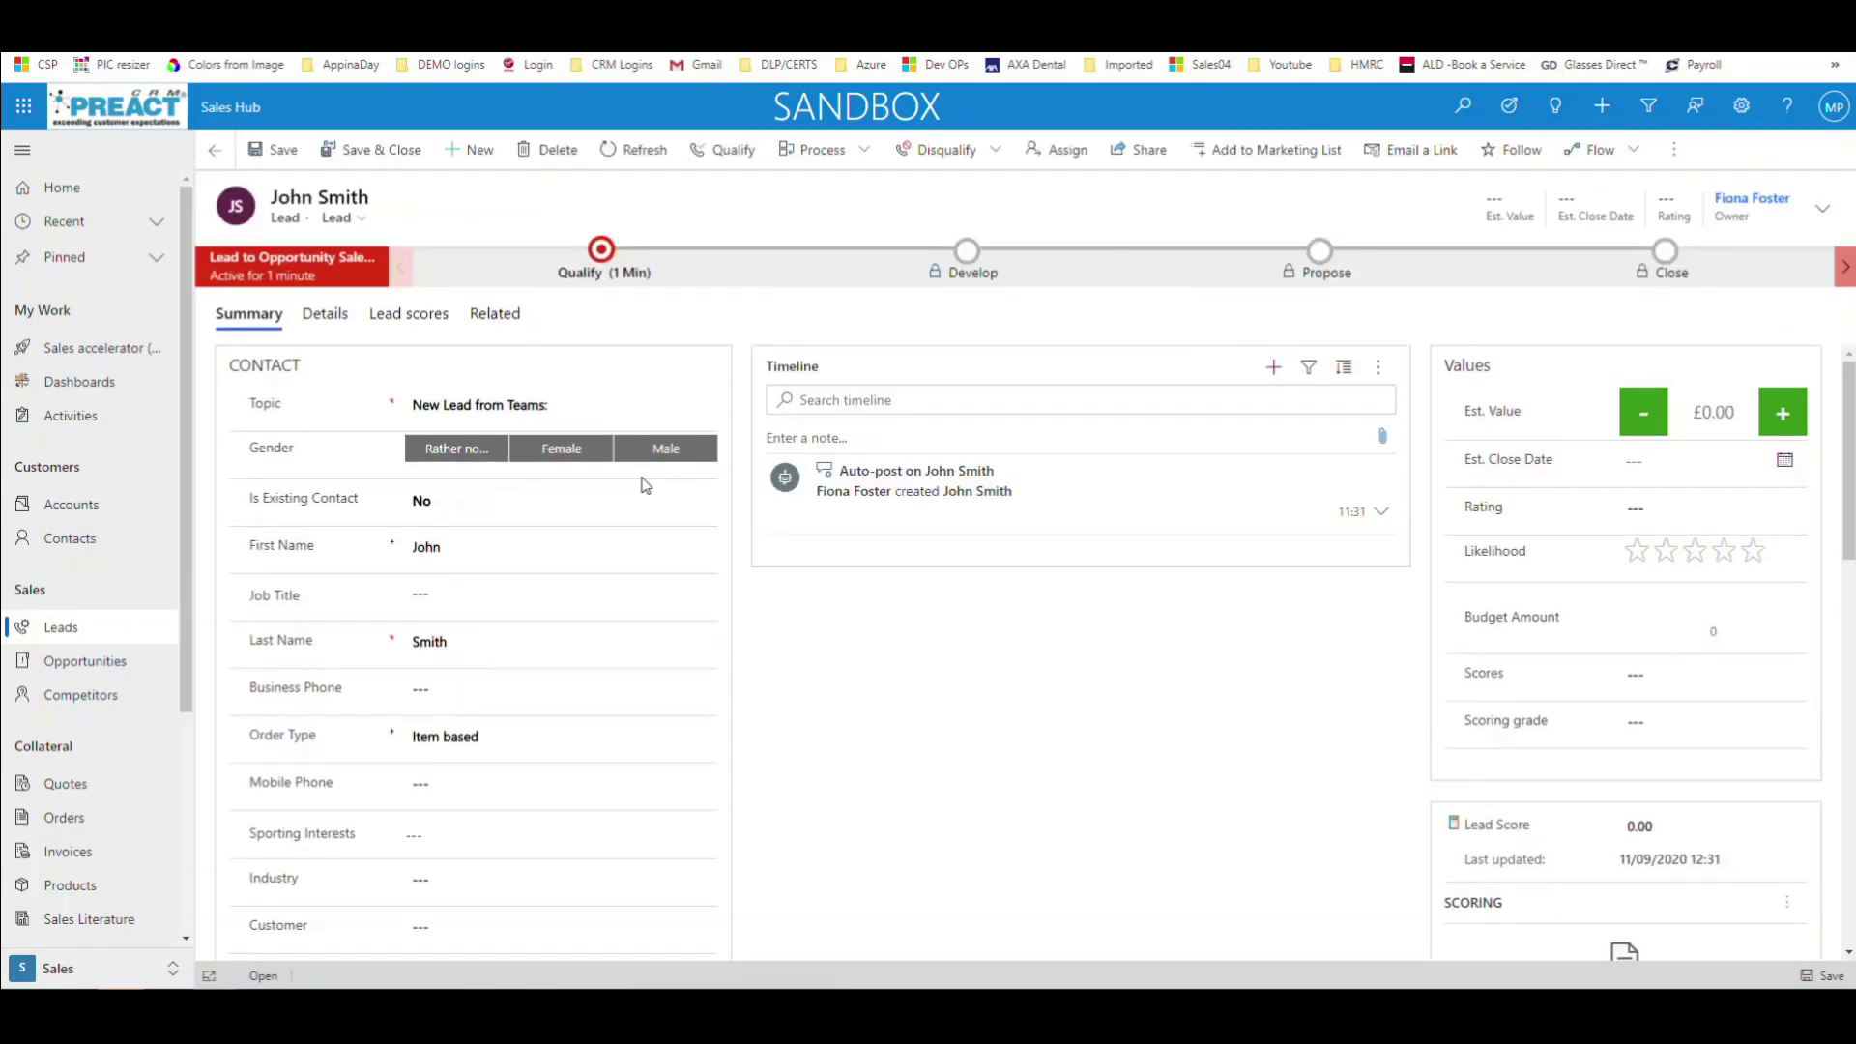
scroll(738, 721, down, 3)
scroll(628, 580, up, 3)
drag(570, 410, 404, 413)
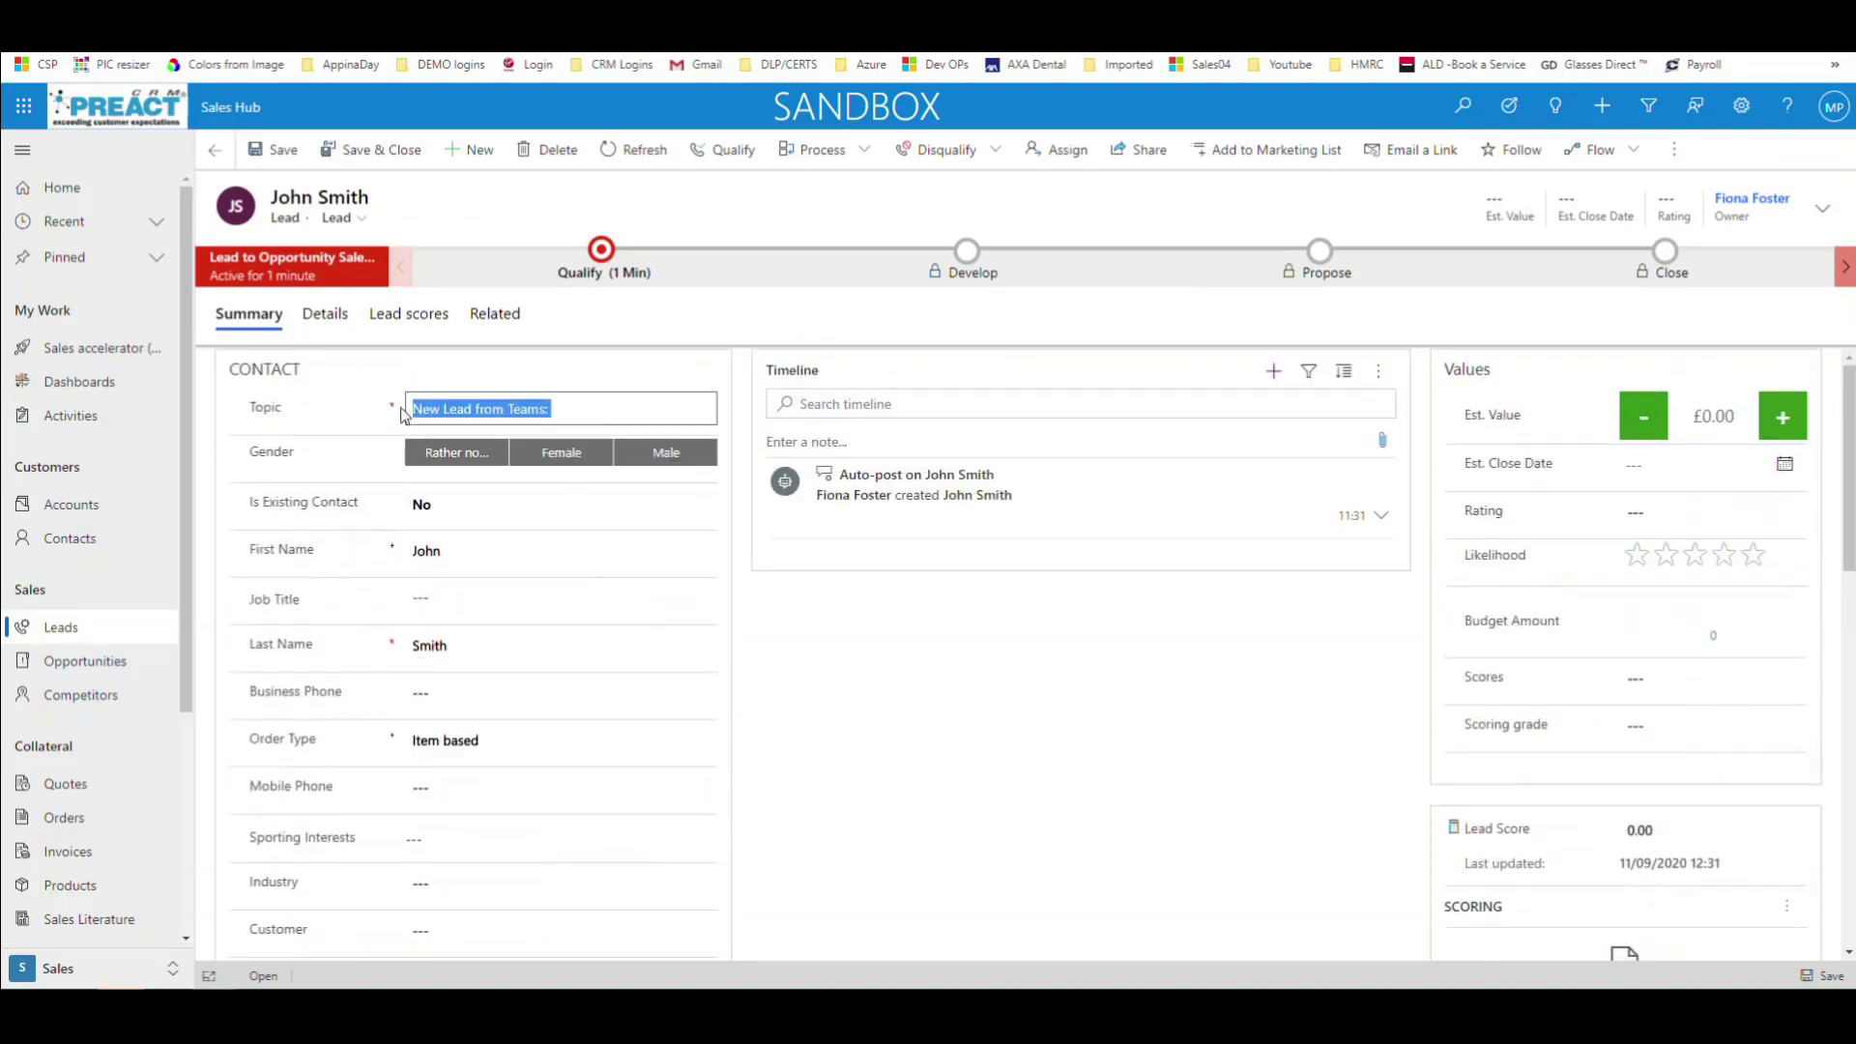
click(592, 410)
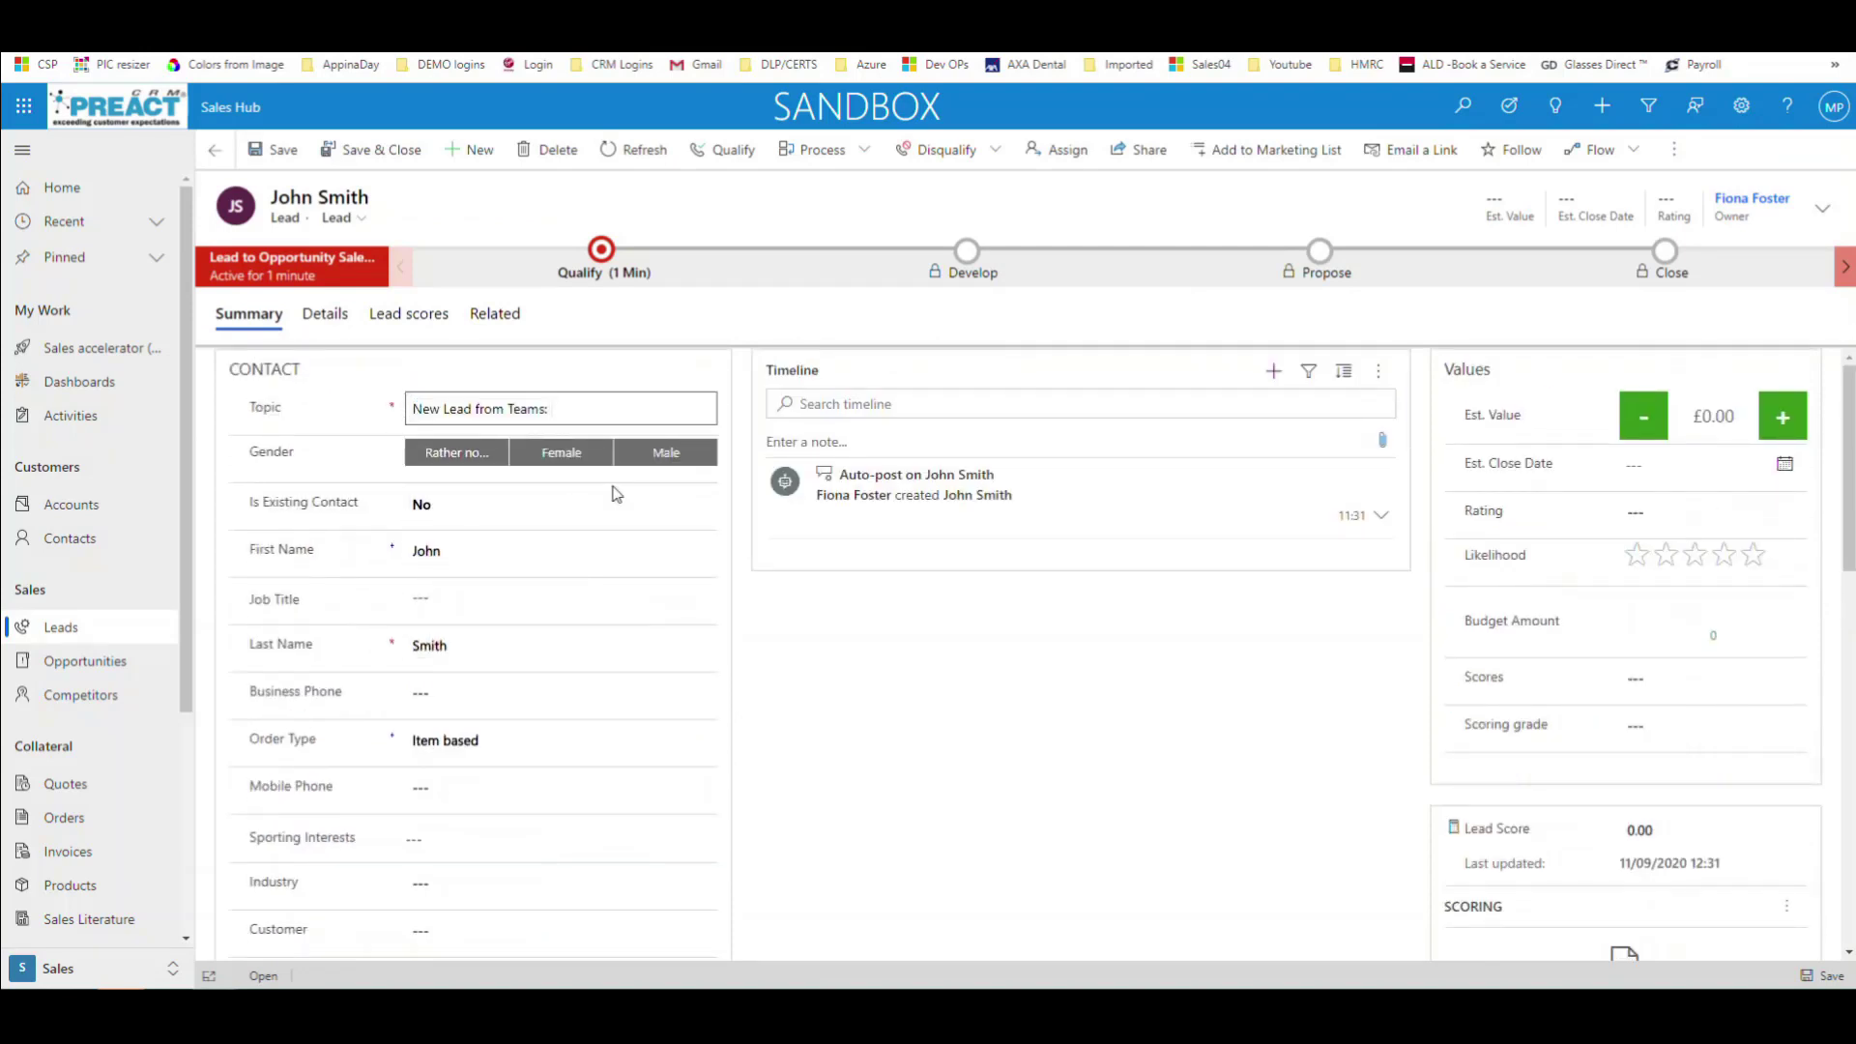
scroll(841, 725, down, 1)
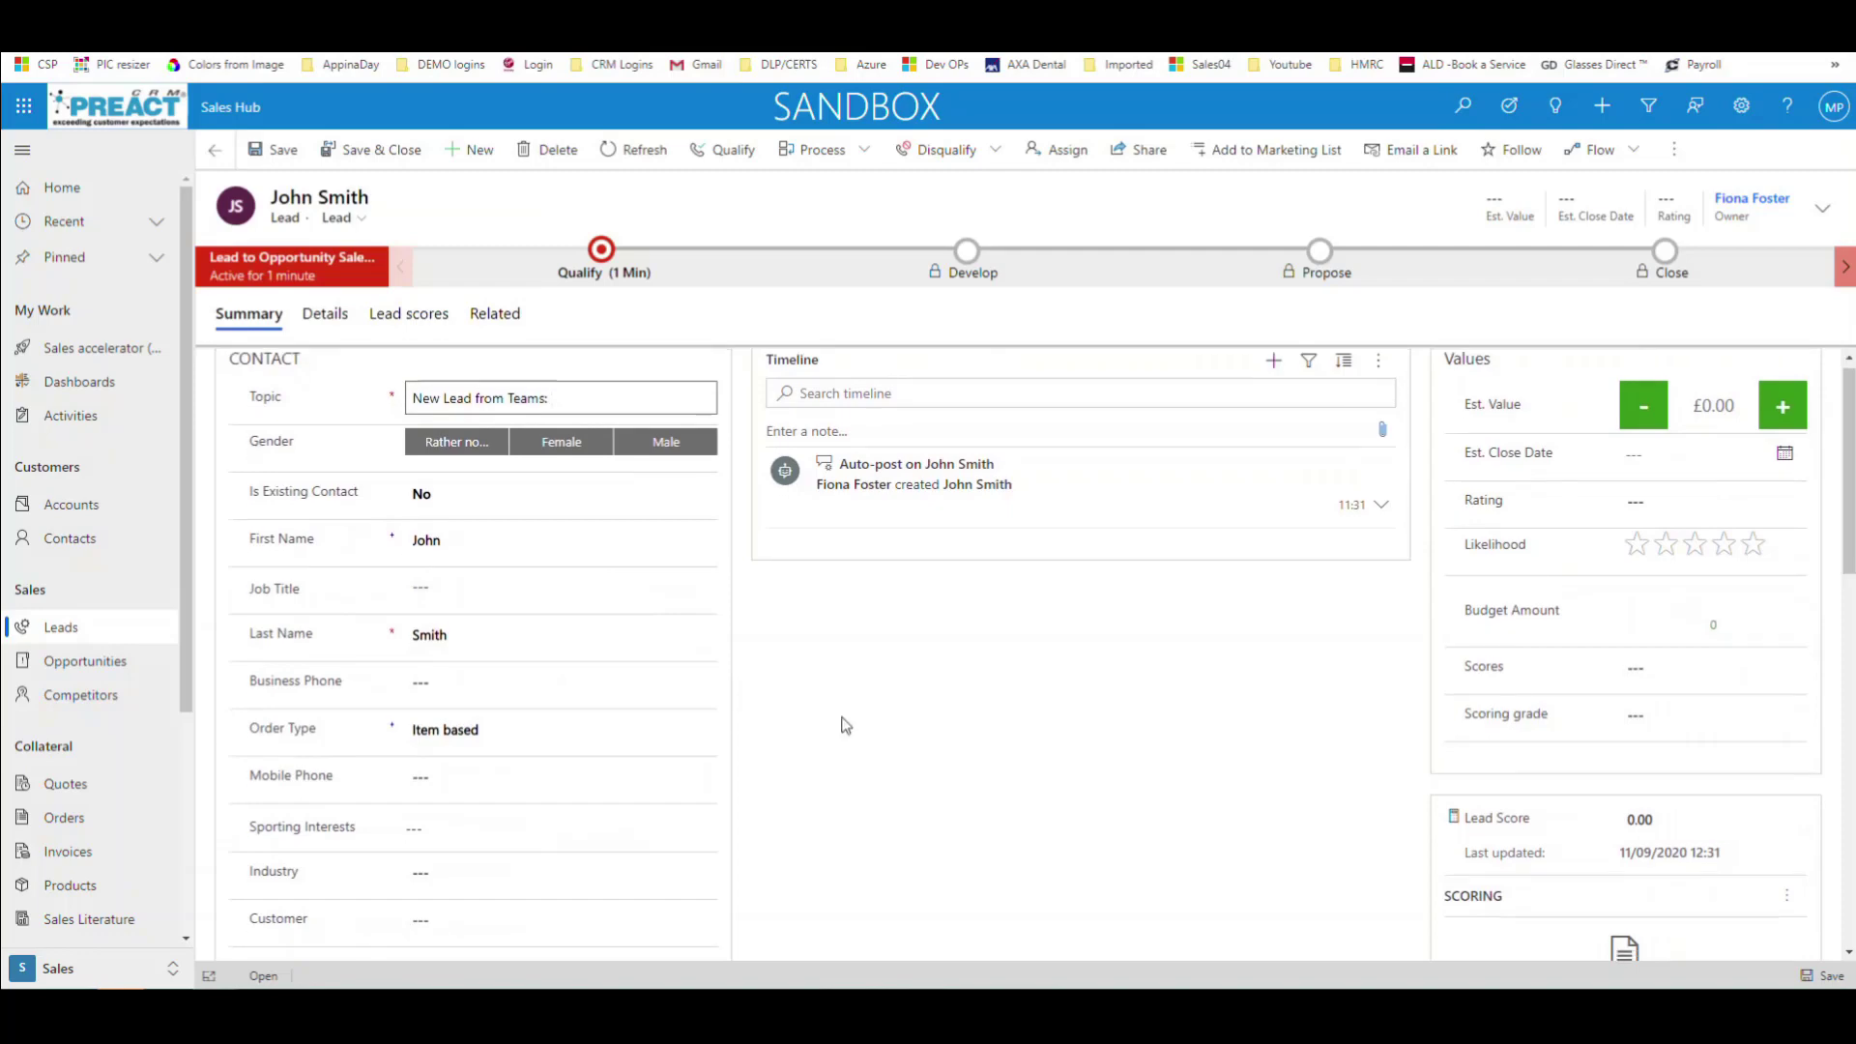
scroll(683, 694, down, 6)
scroll(654, 683, up, 1)
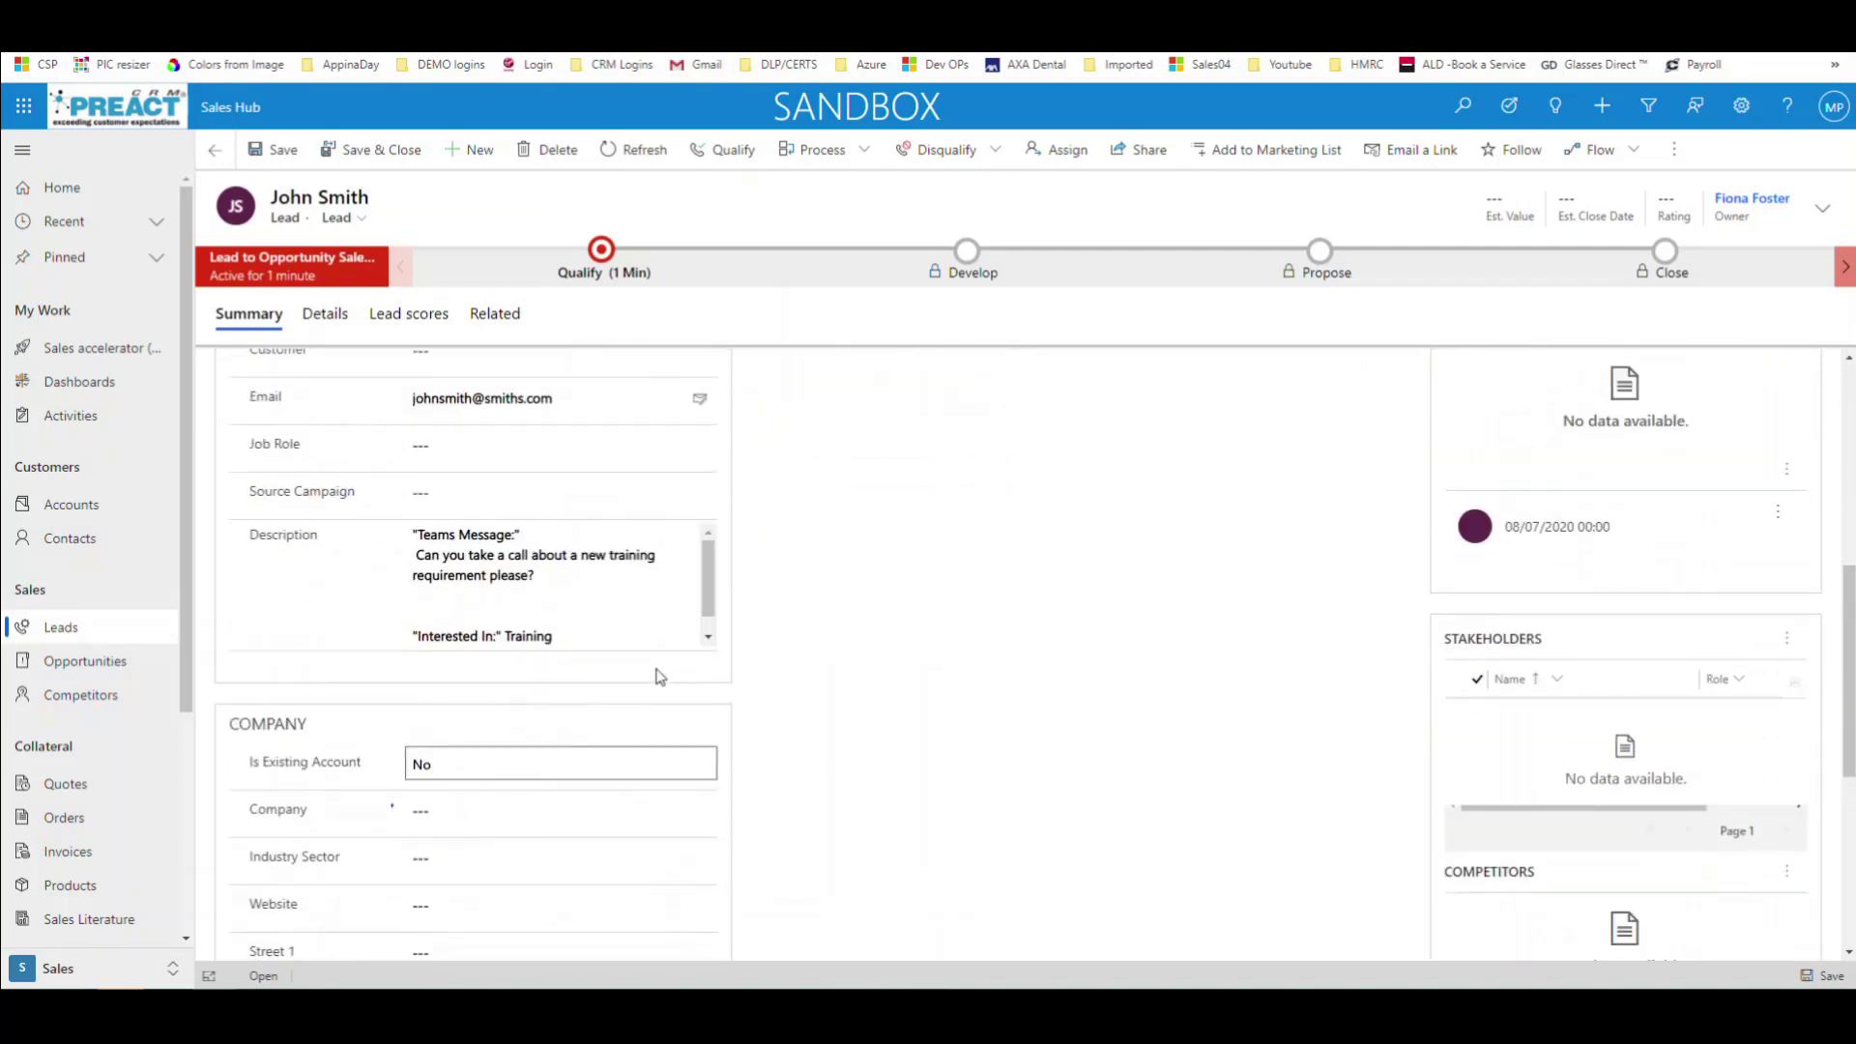
drag(535, 576, 416, 558)
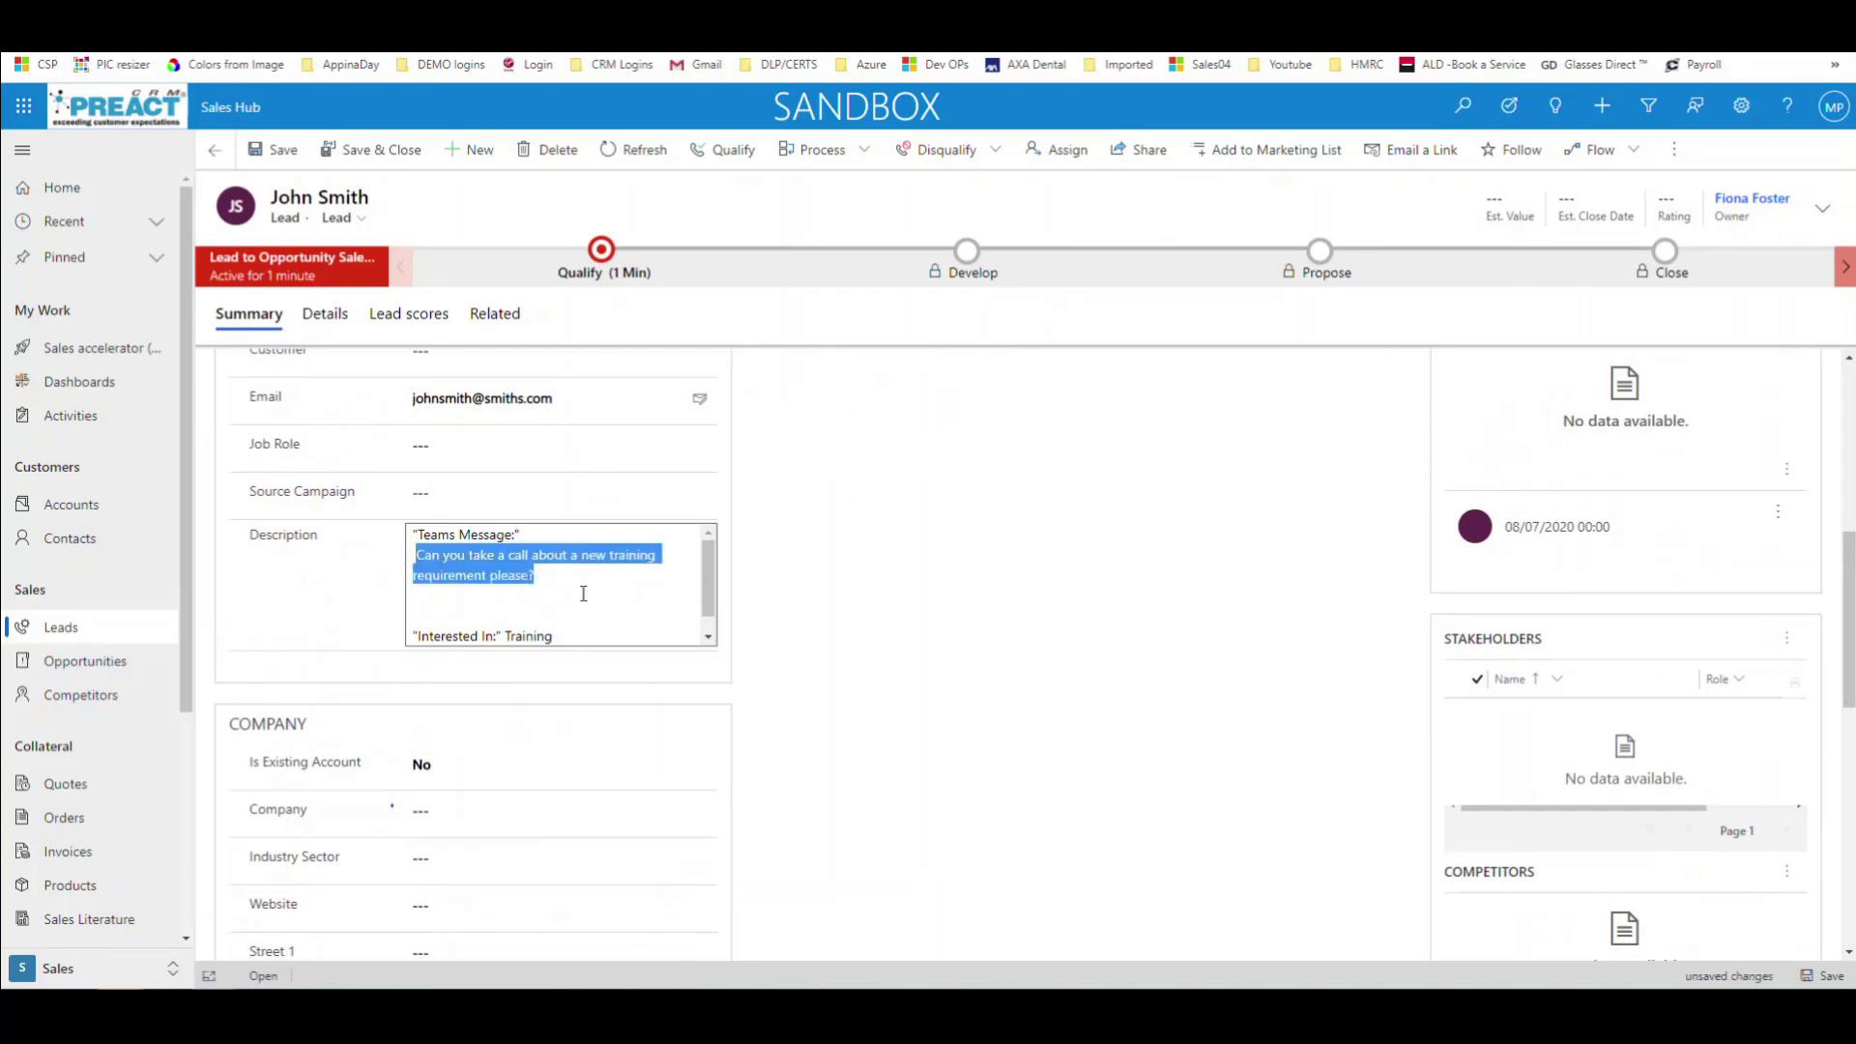
click(585, 594)
drag(707, 600, 707, 617)
drag(566, 619, 509, 623)
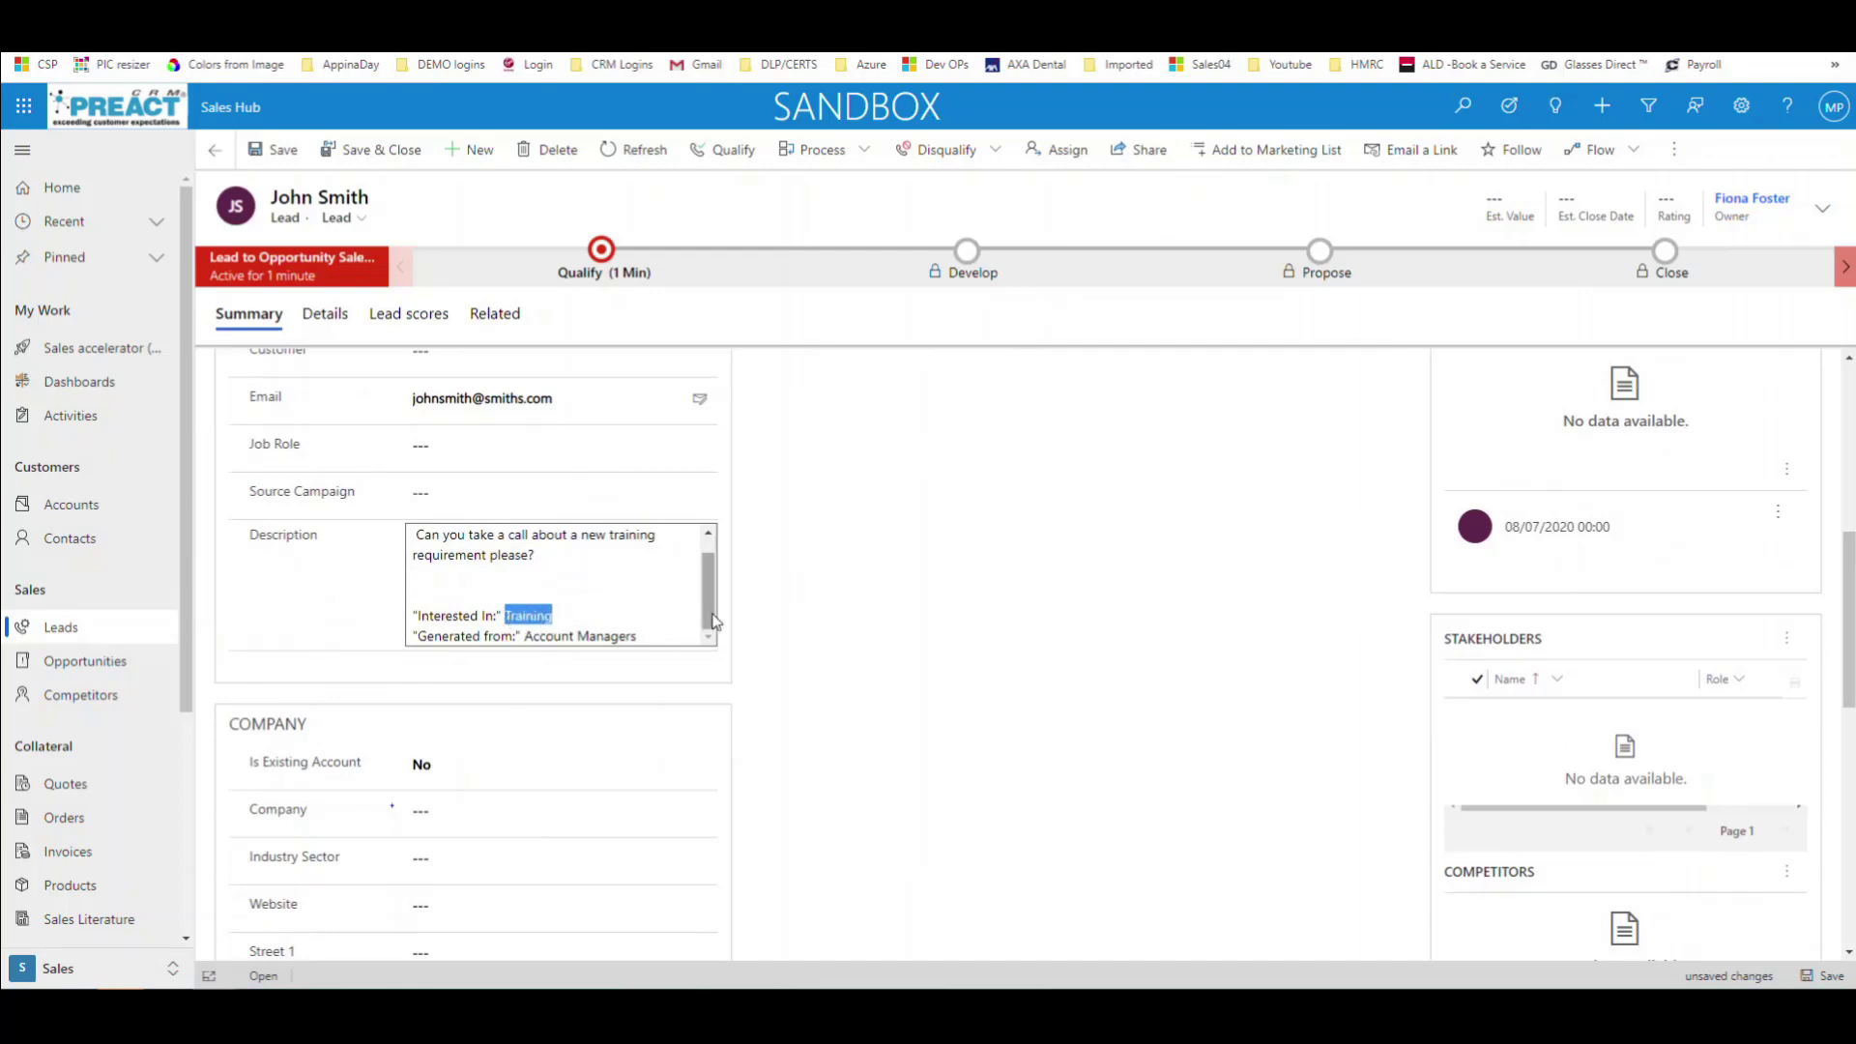
drag(629, 638, 527, 641)
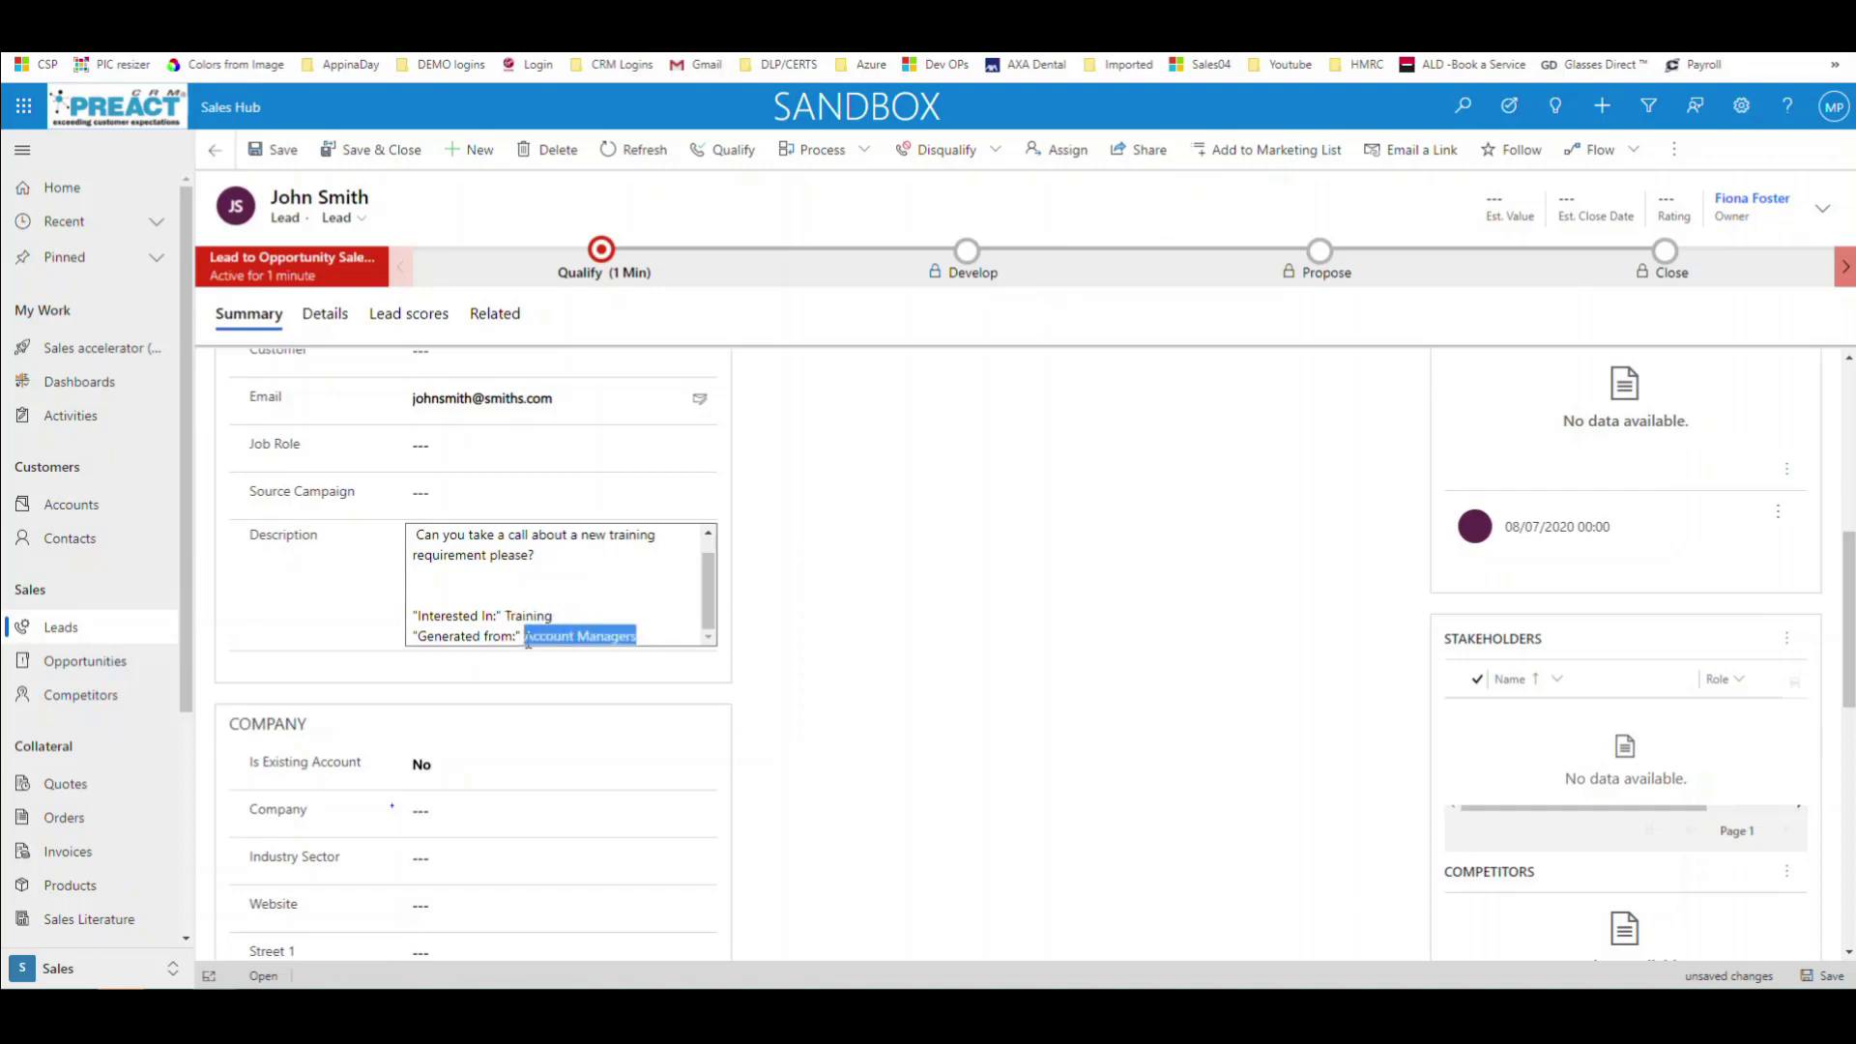
click(867, 650)
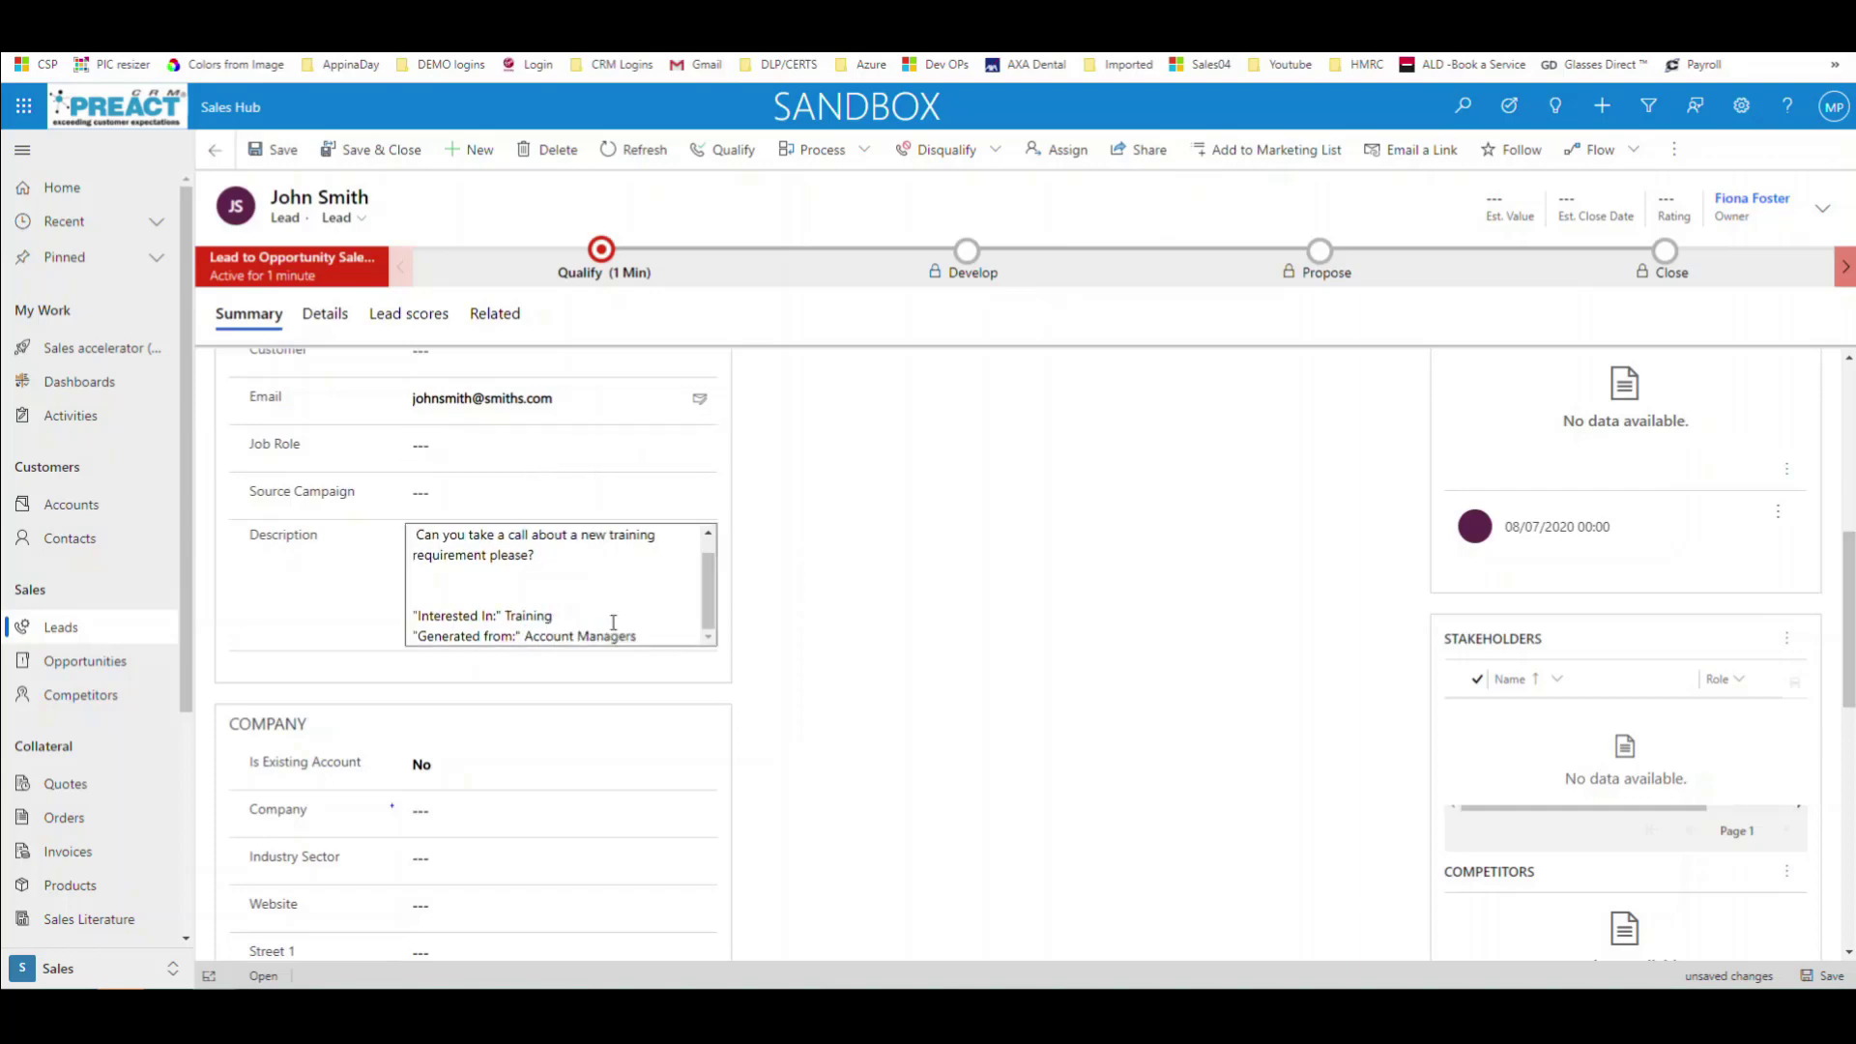
drag(635, 636, 530, 637)
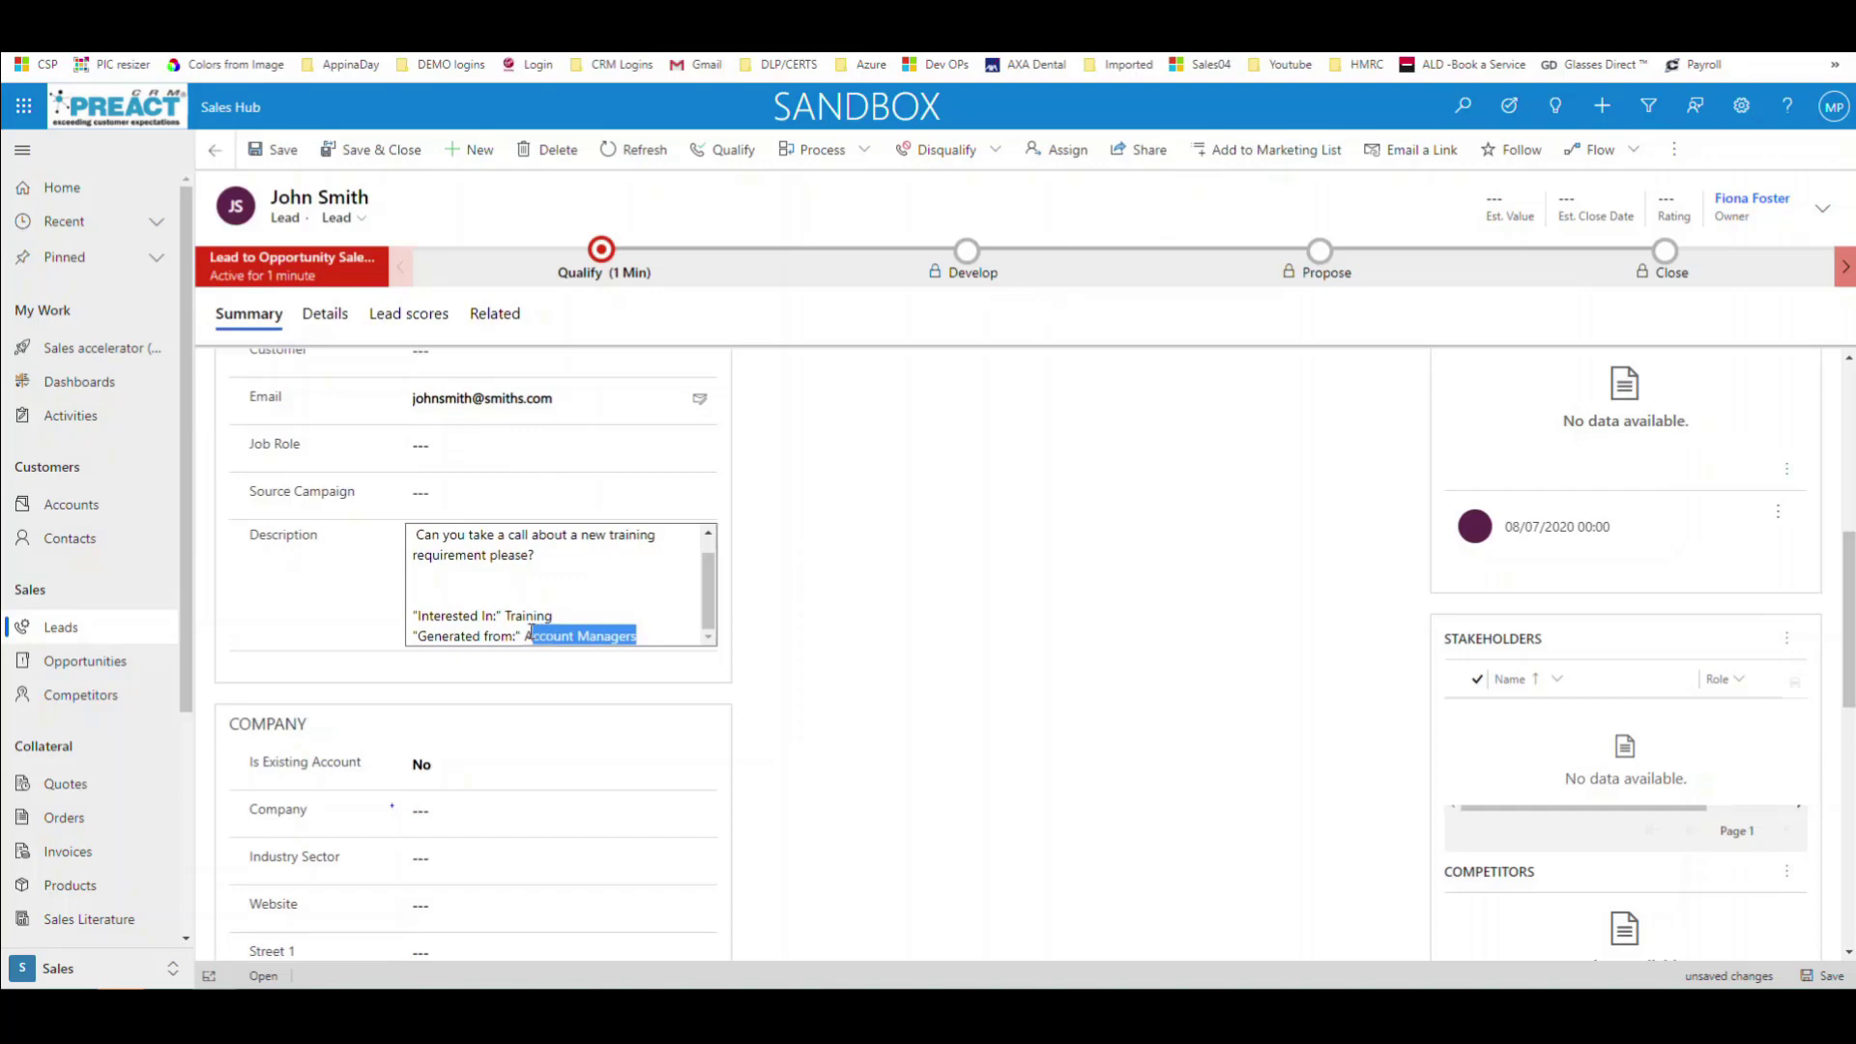
scroll(714, 595, up, 1)
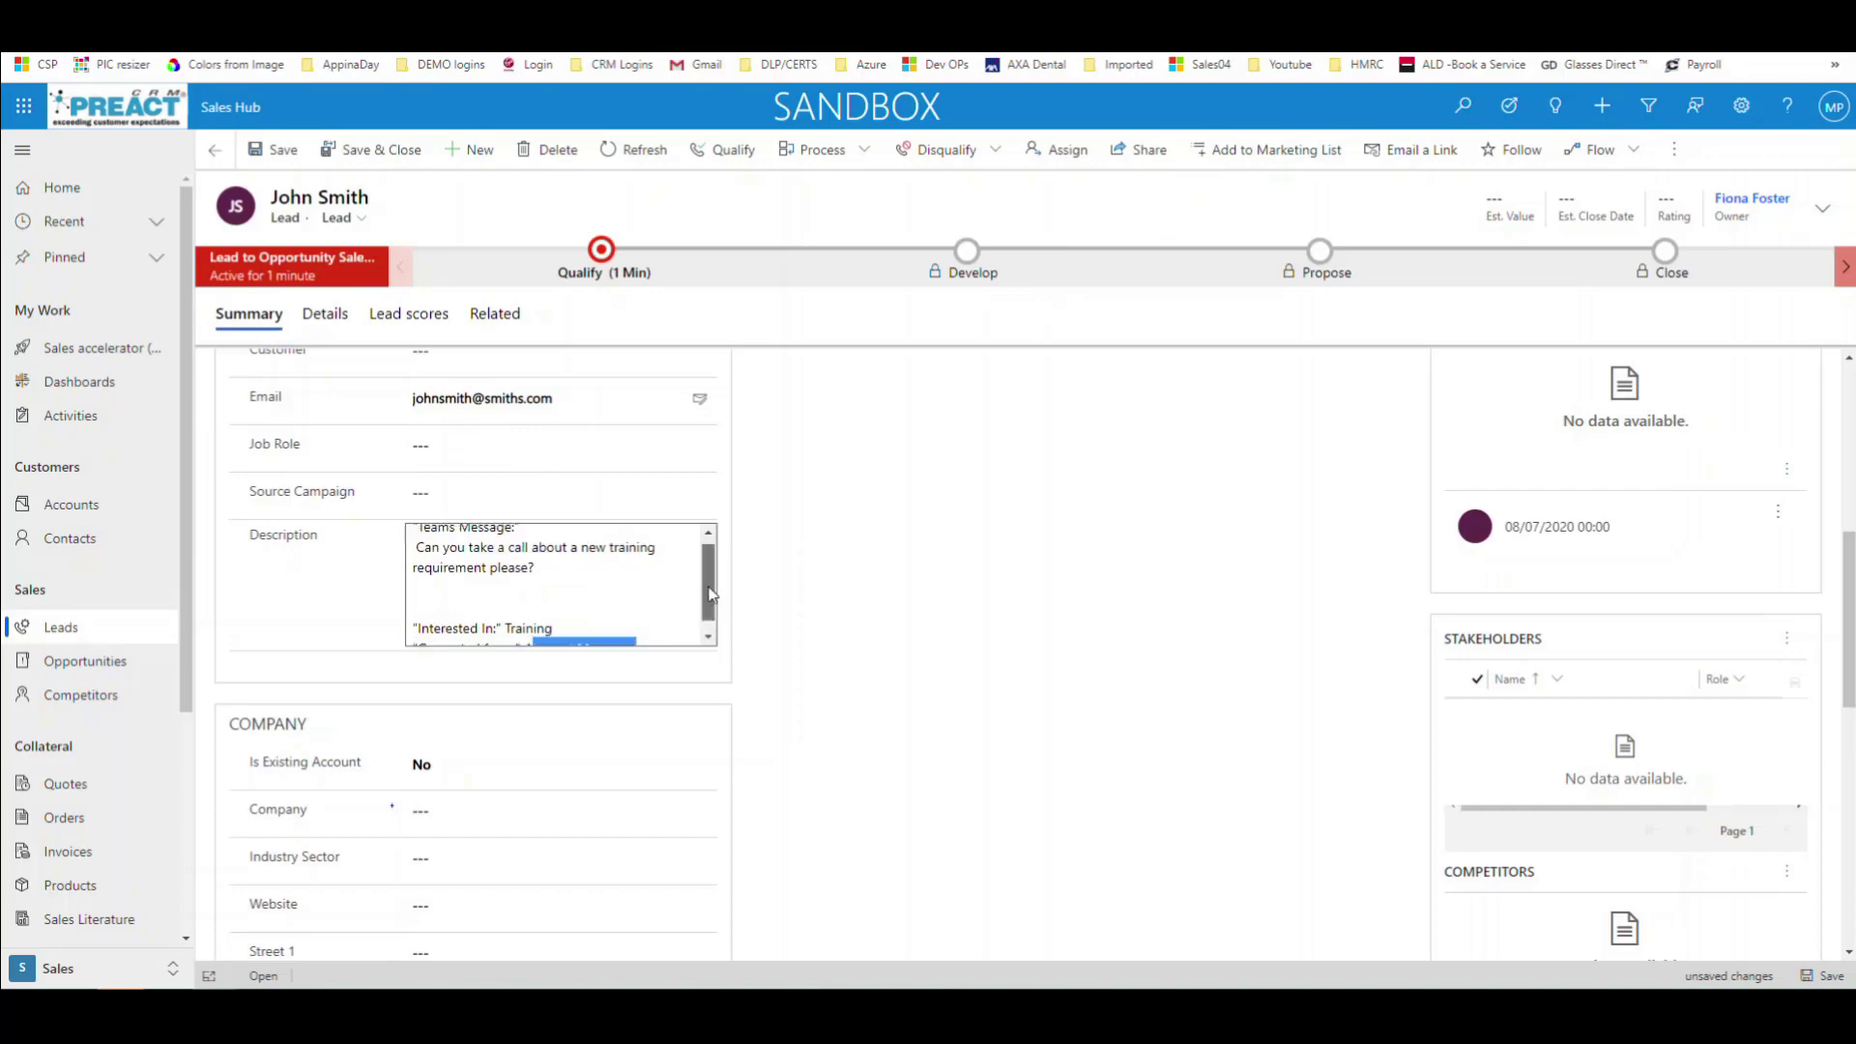
drag(544, 570, 418, 547)
click(760, 592)
scroll(752, 665, up, 3)
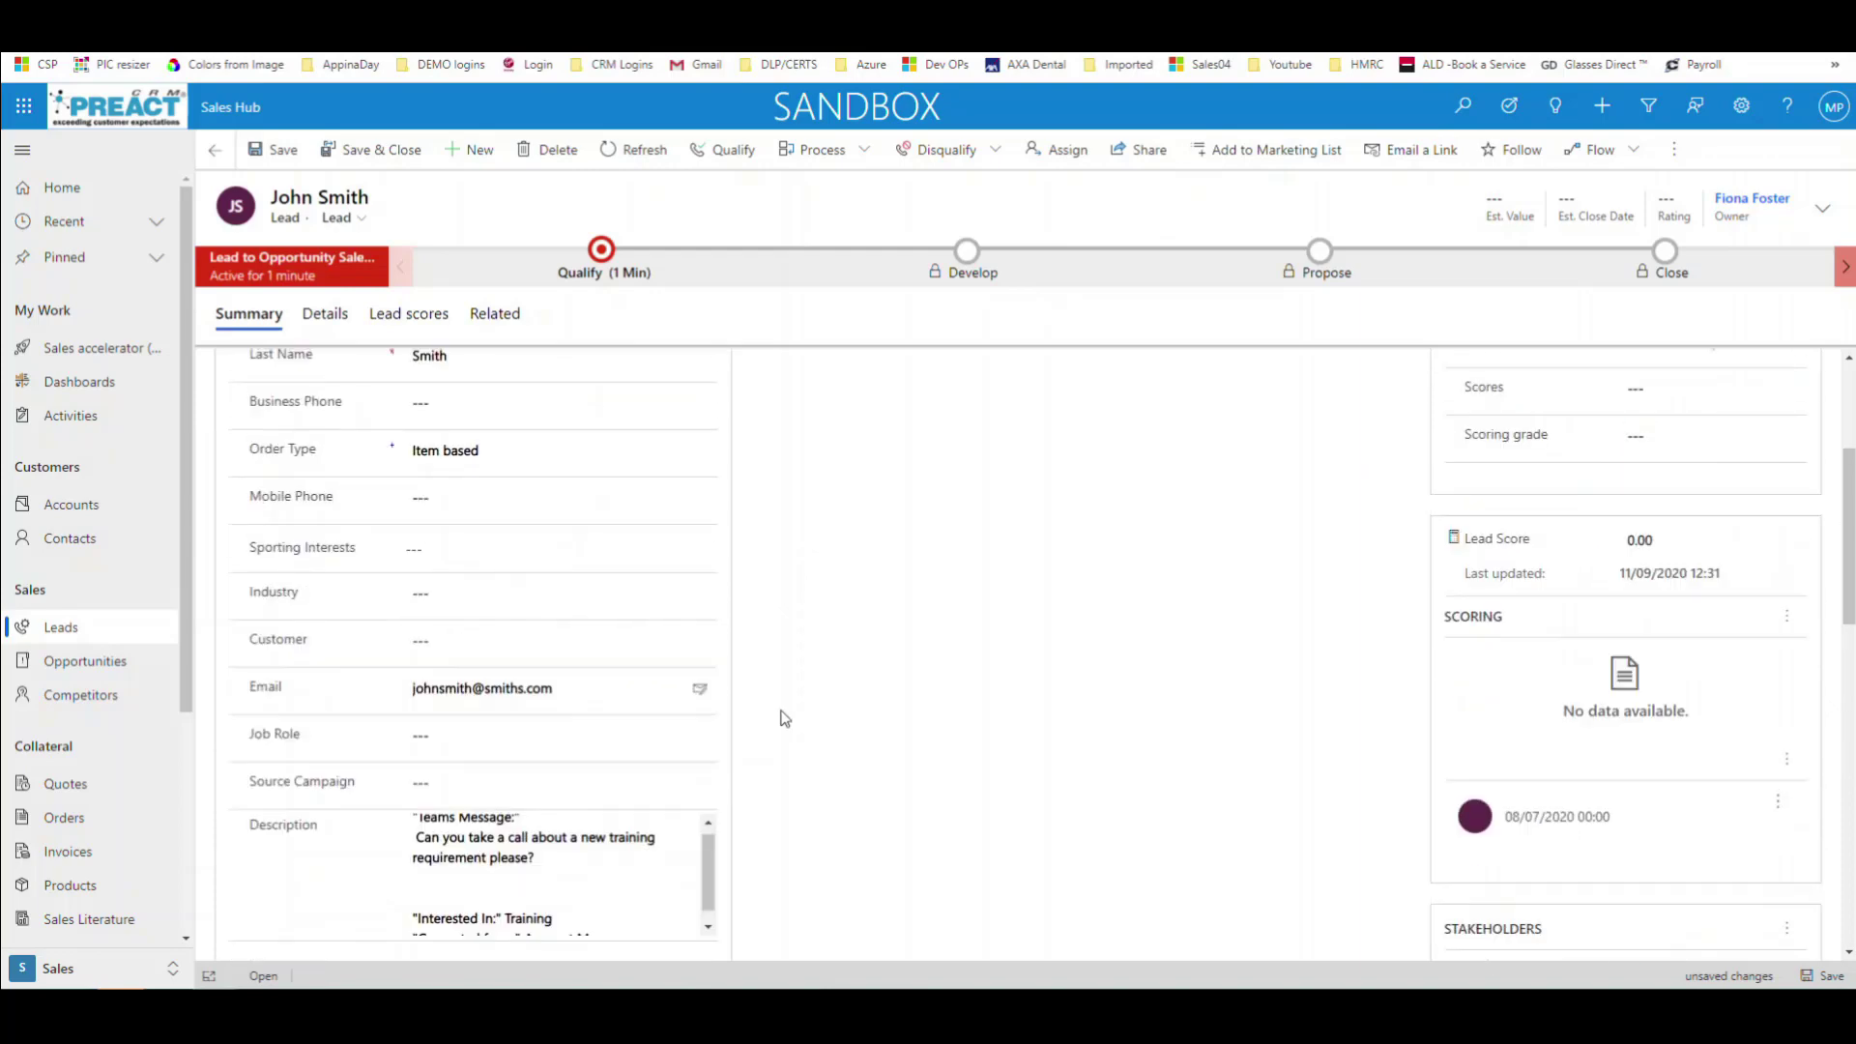
scroll(783, 716, up, 3)
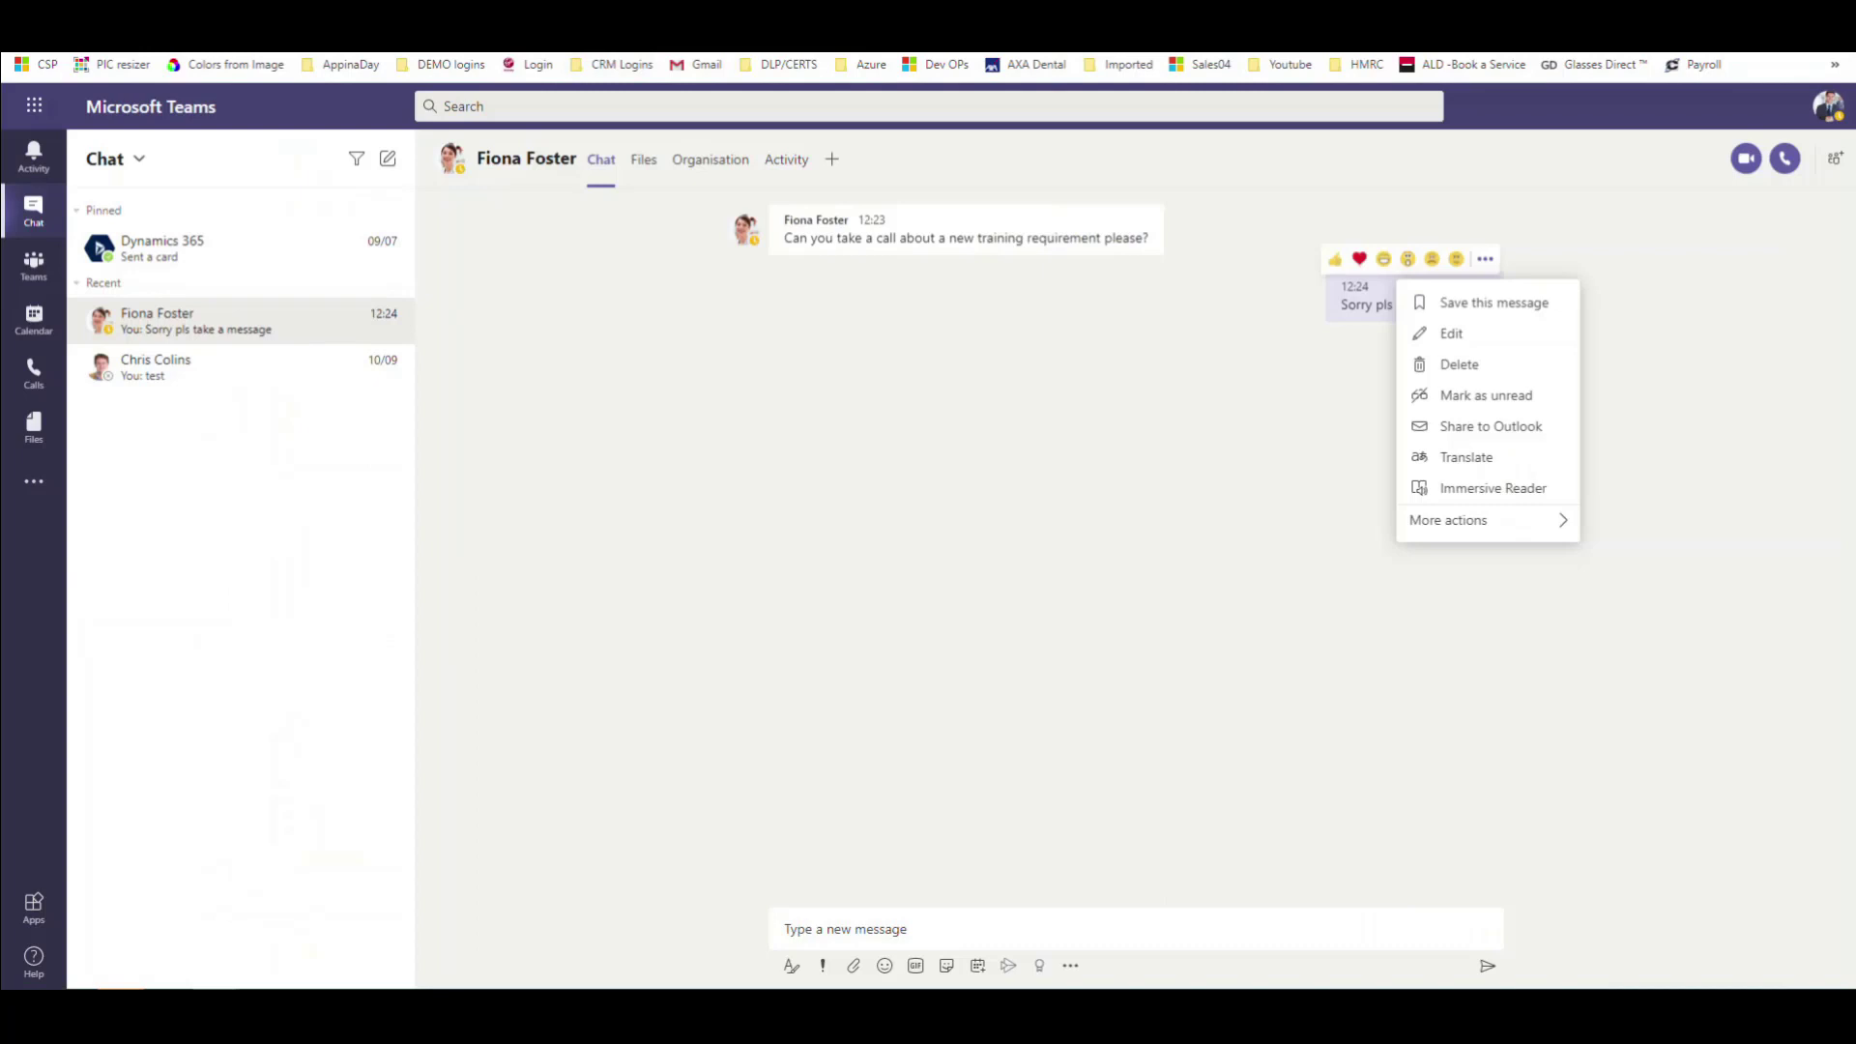
Step: Dismiss the account menu and switch to Teams to view the Sales Team's New Leads channel
click(1828, 106)
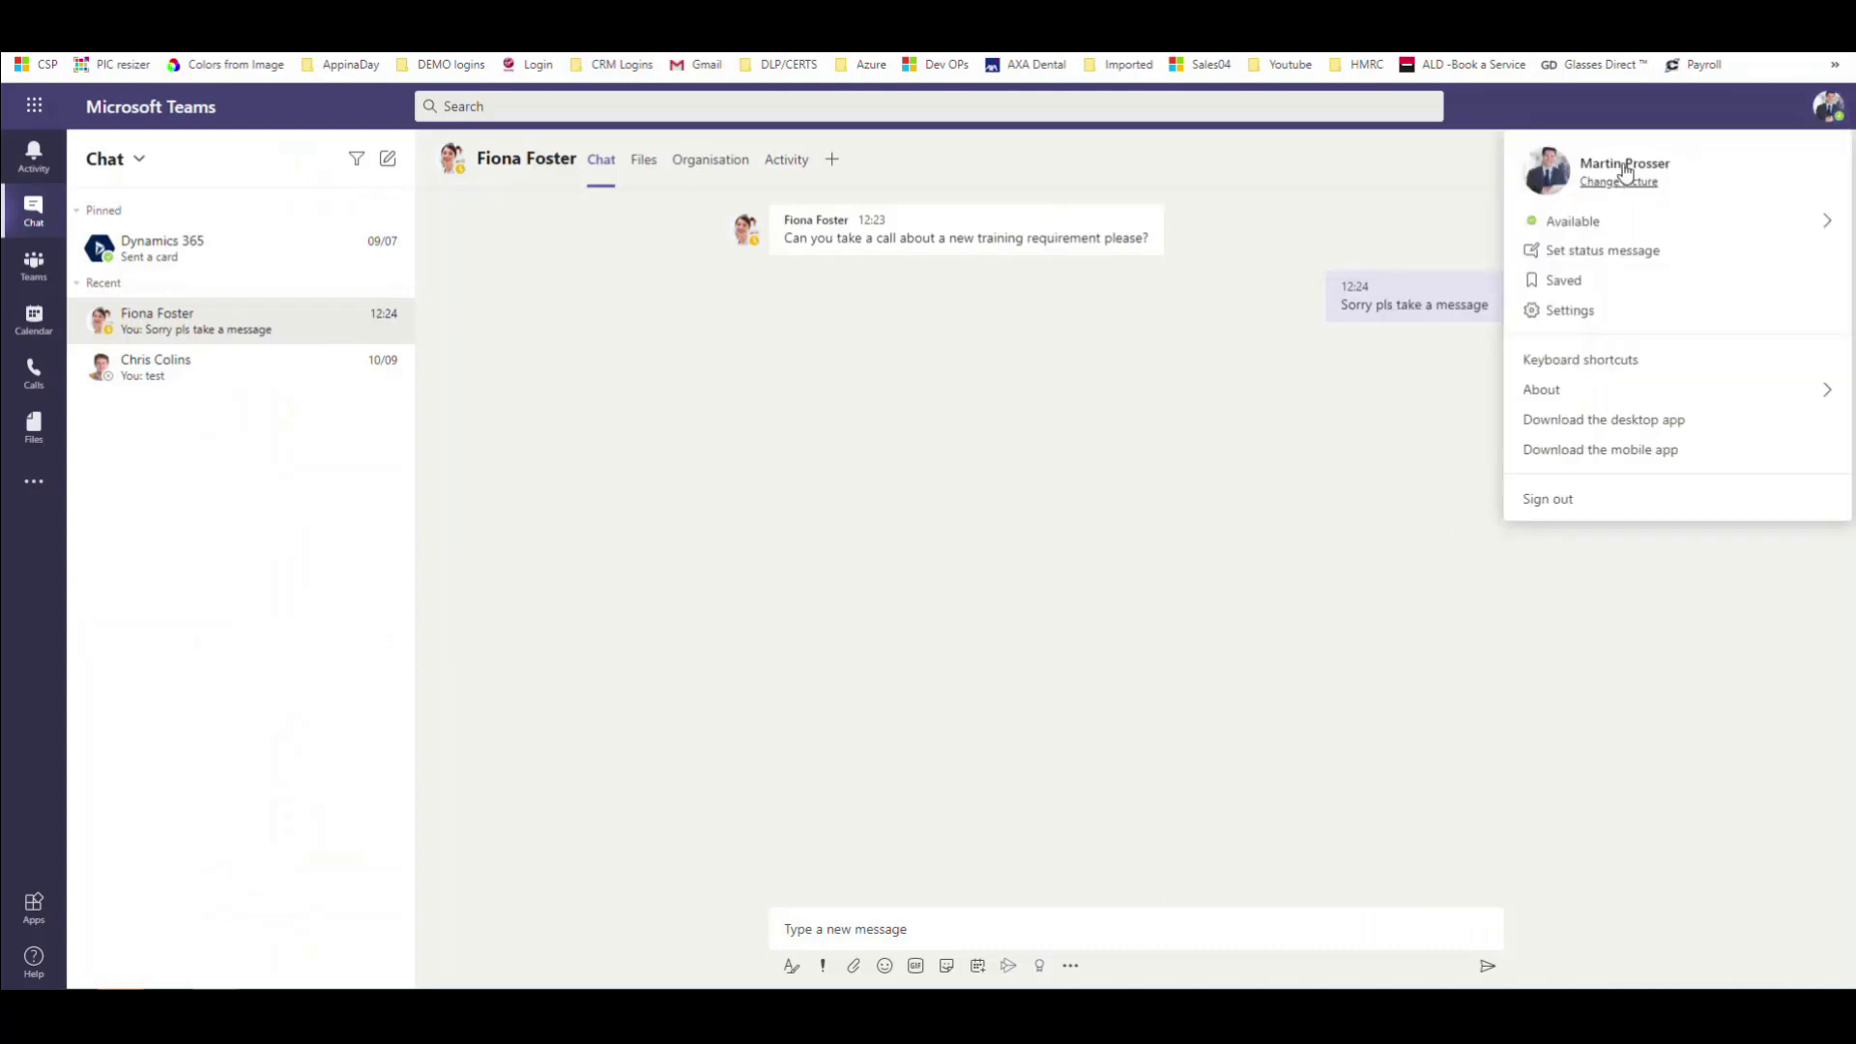
click(1244, 497)
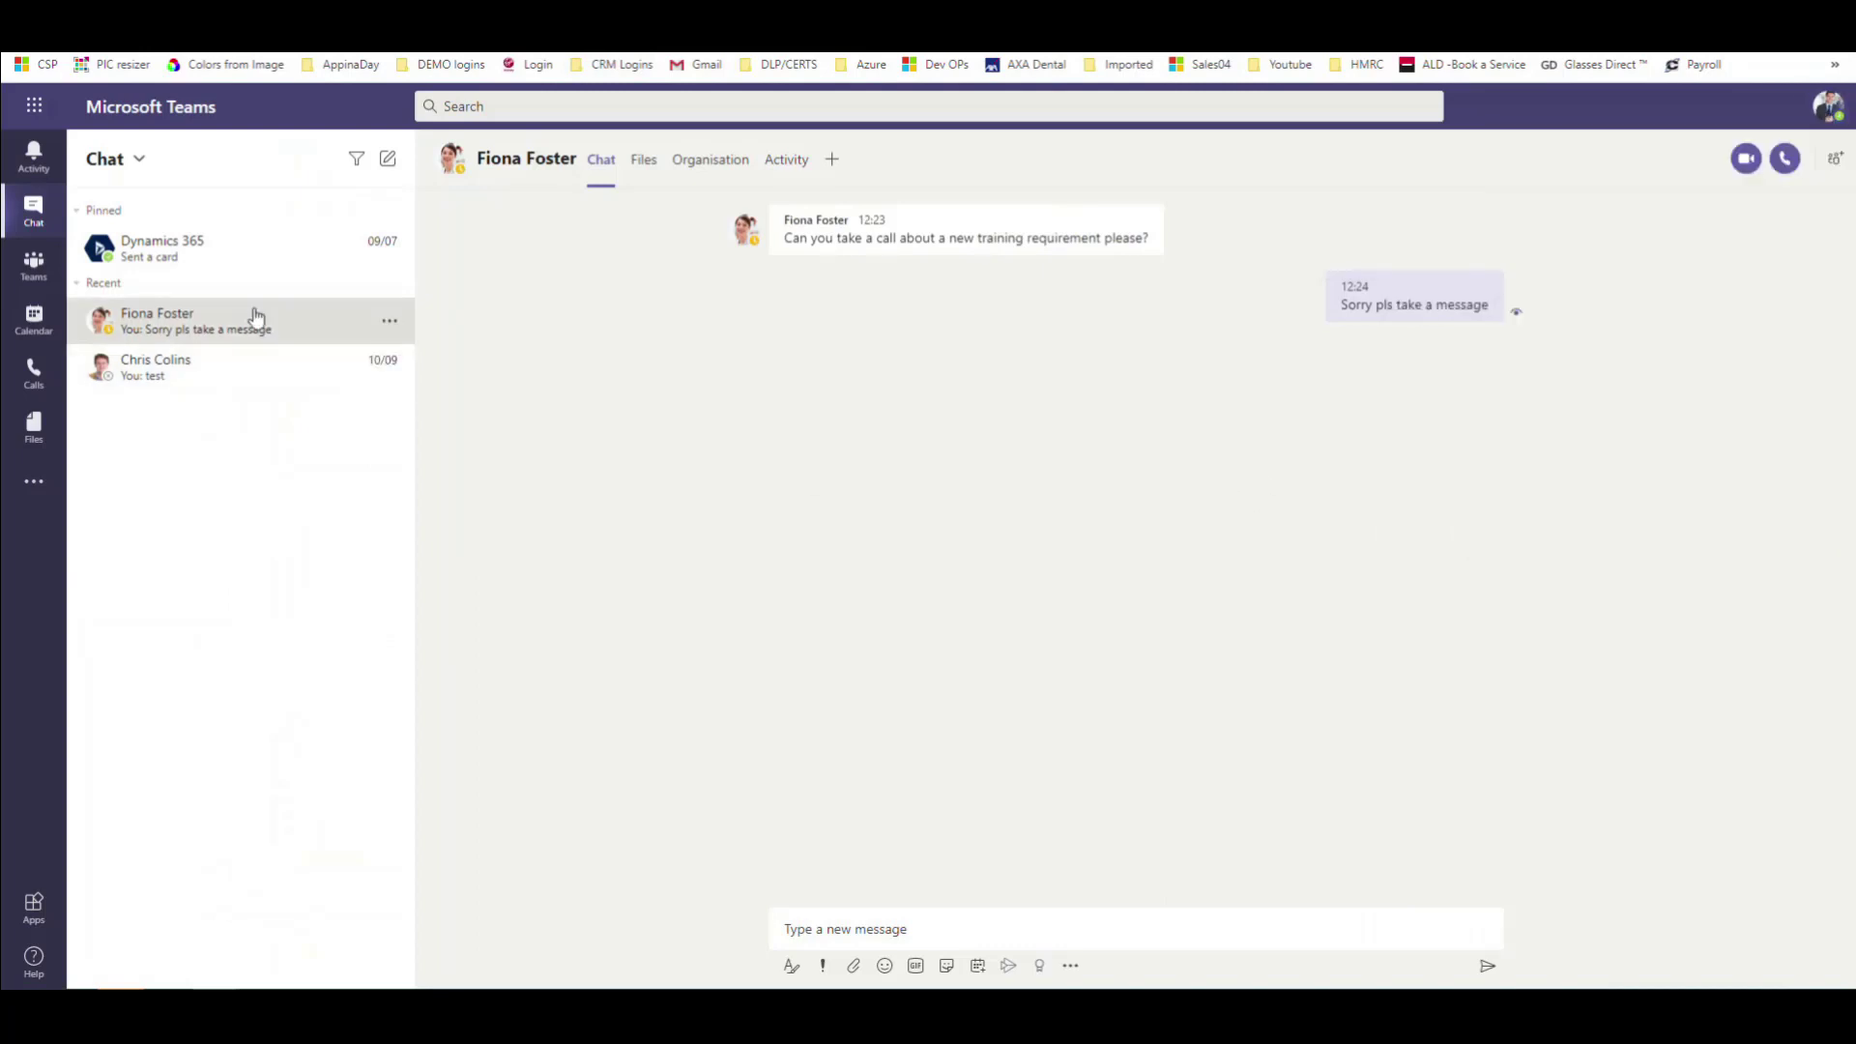
click(34, 262)
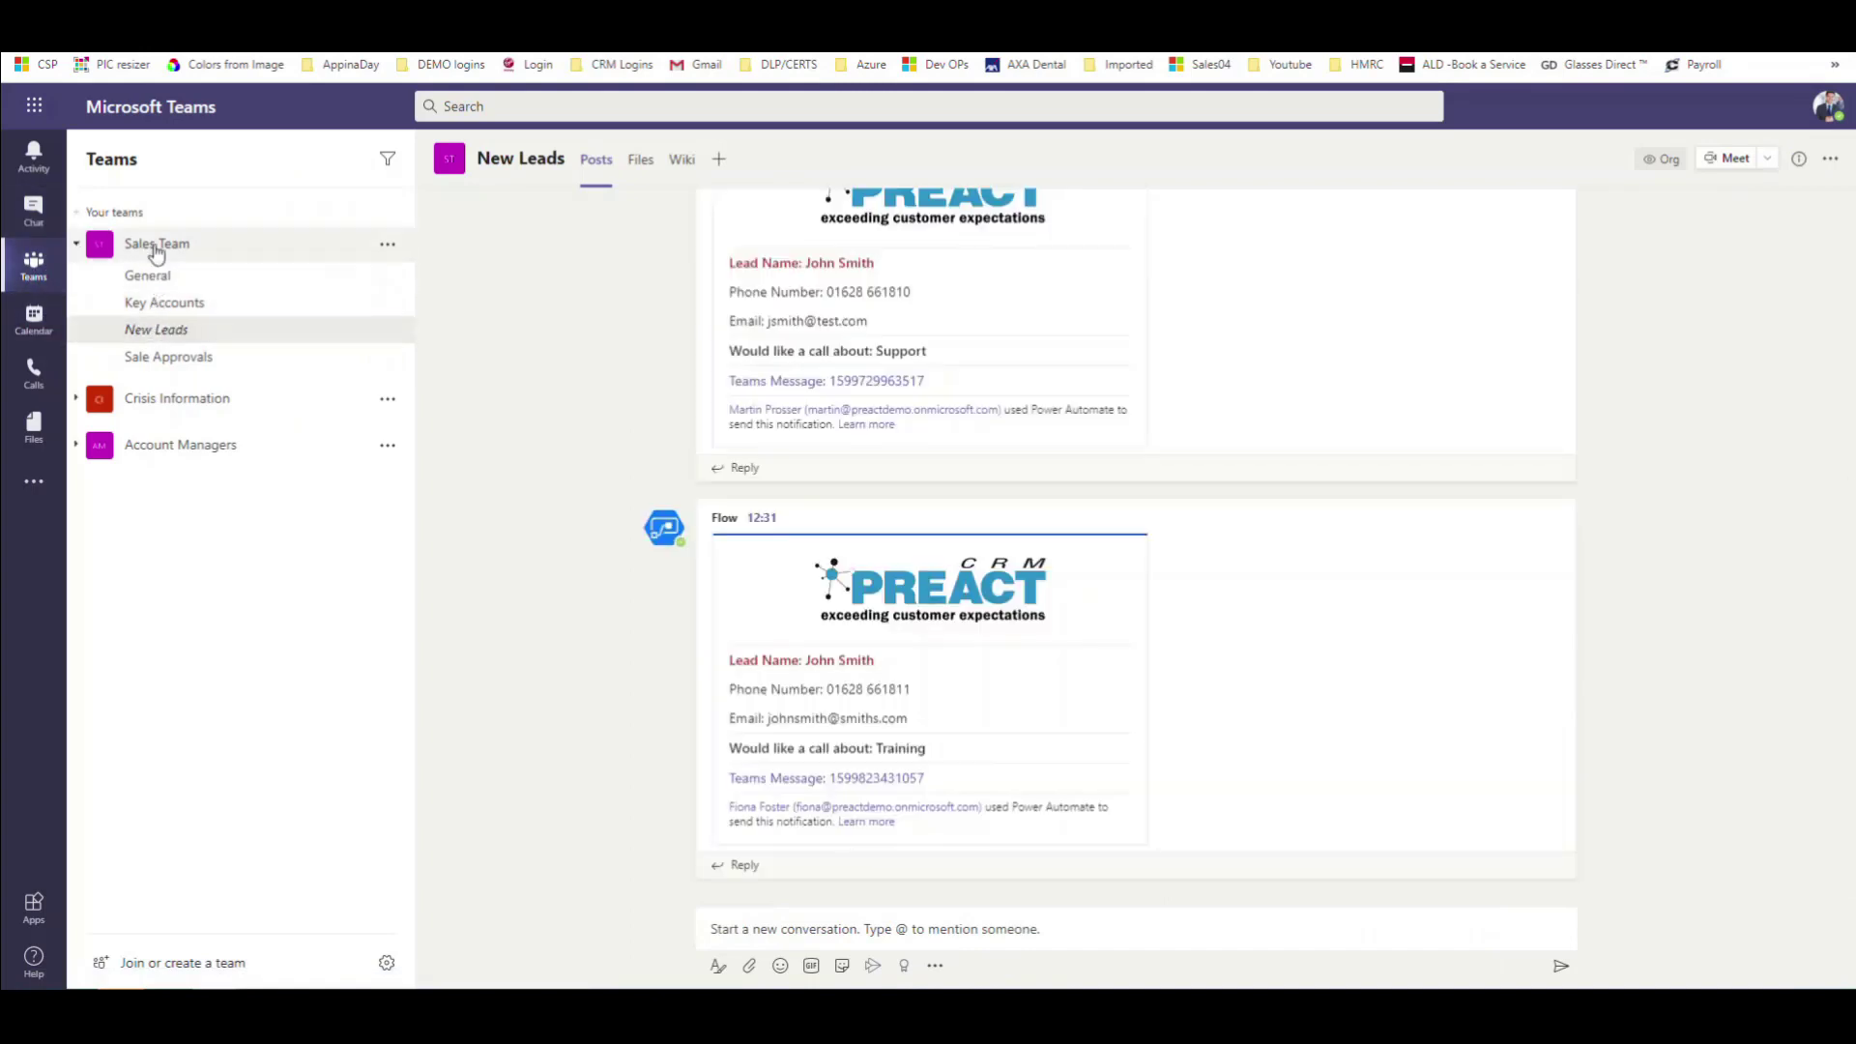
click(157, 247)
click(159, 247)
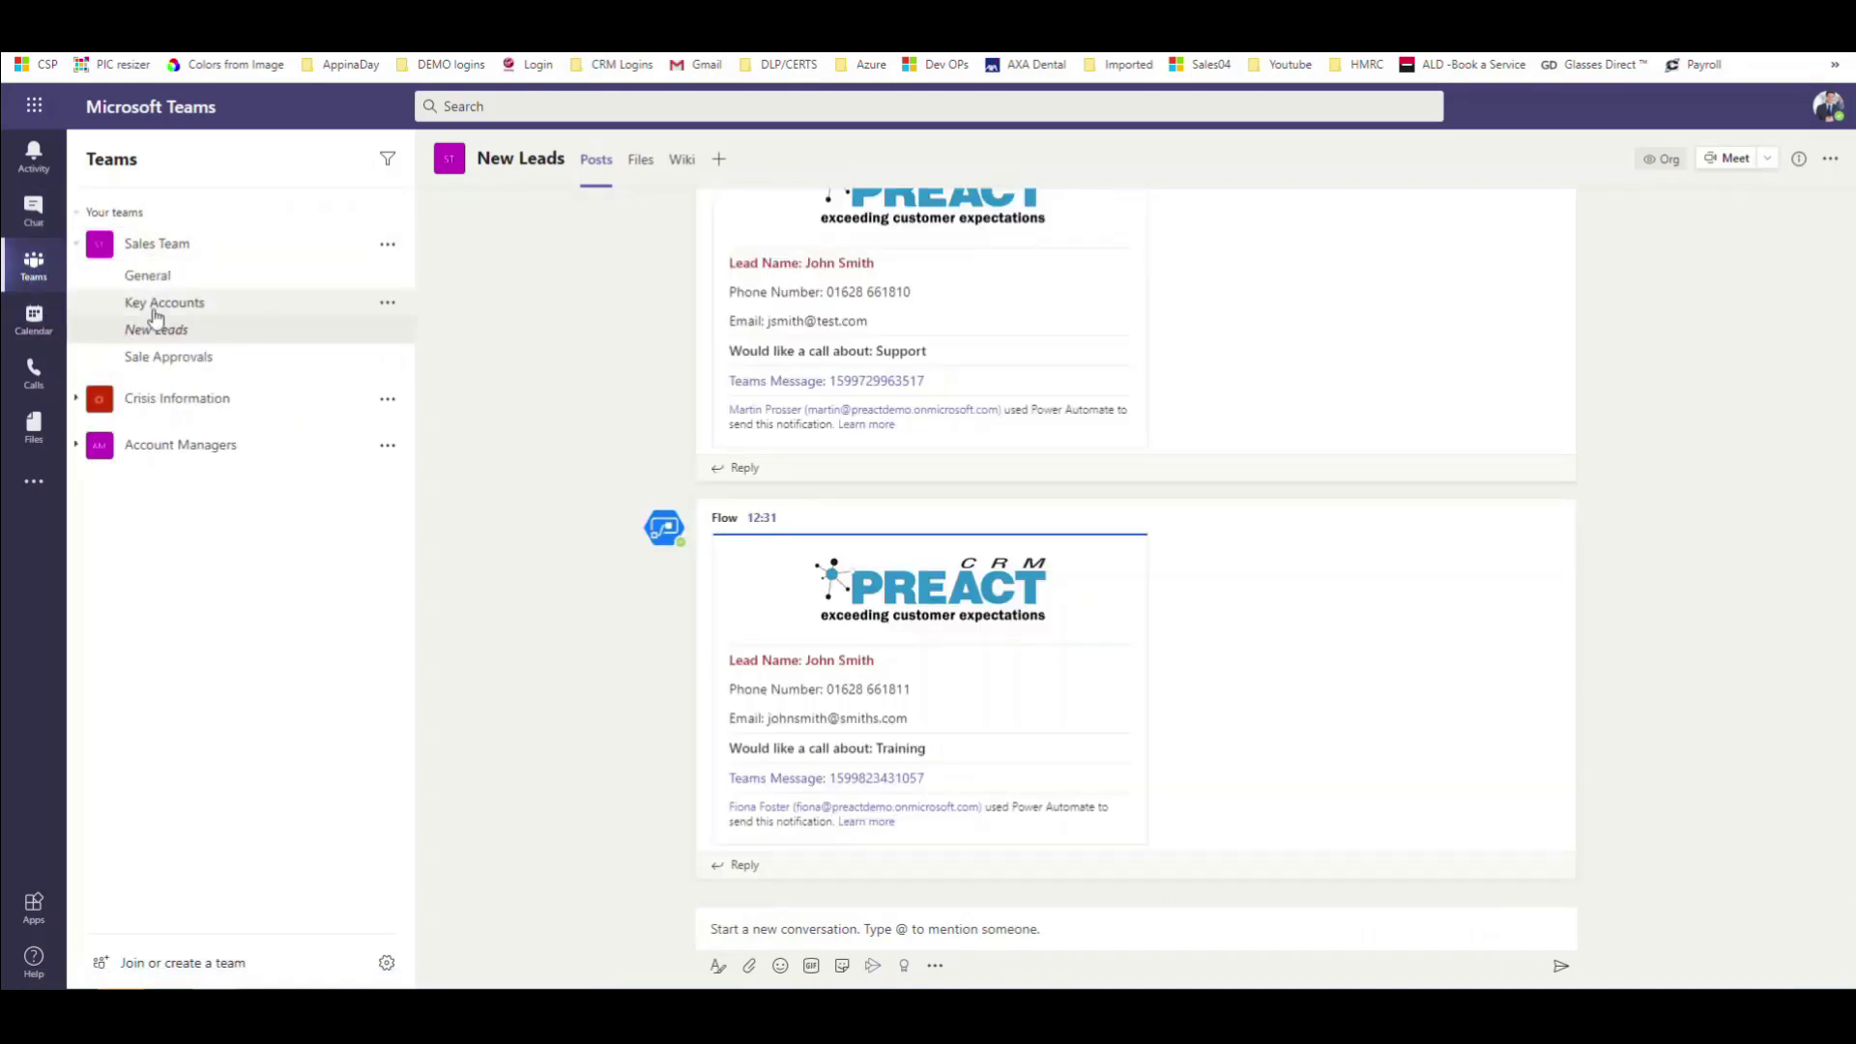
click(159, 303)
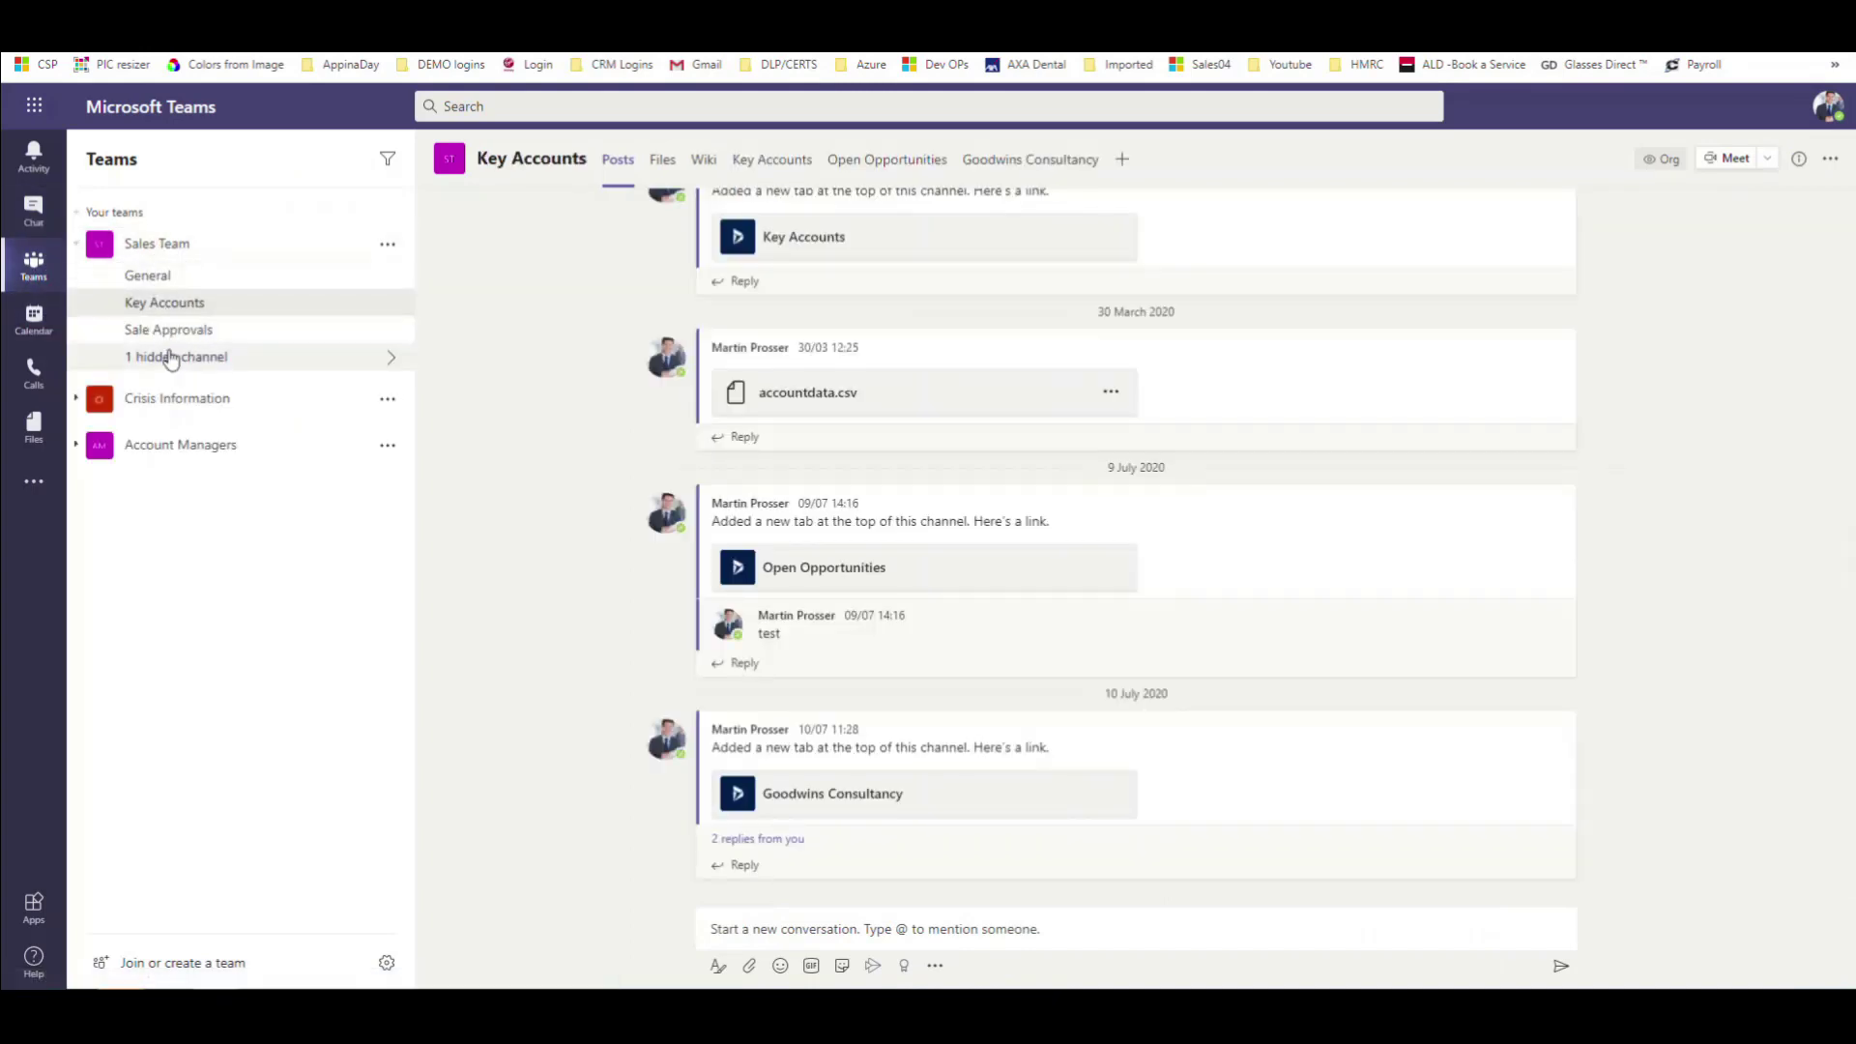
click(180, 357)
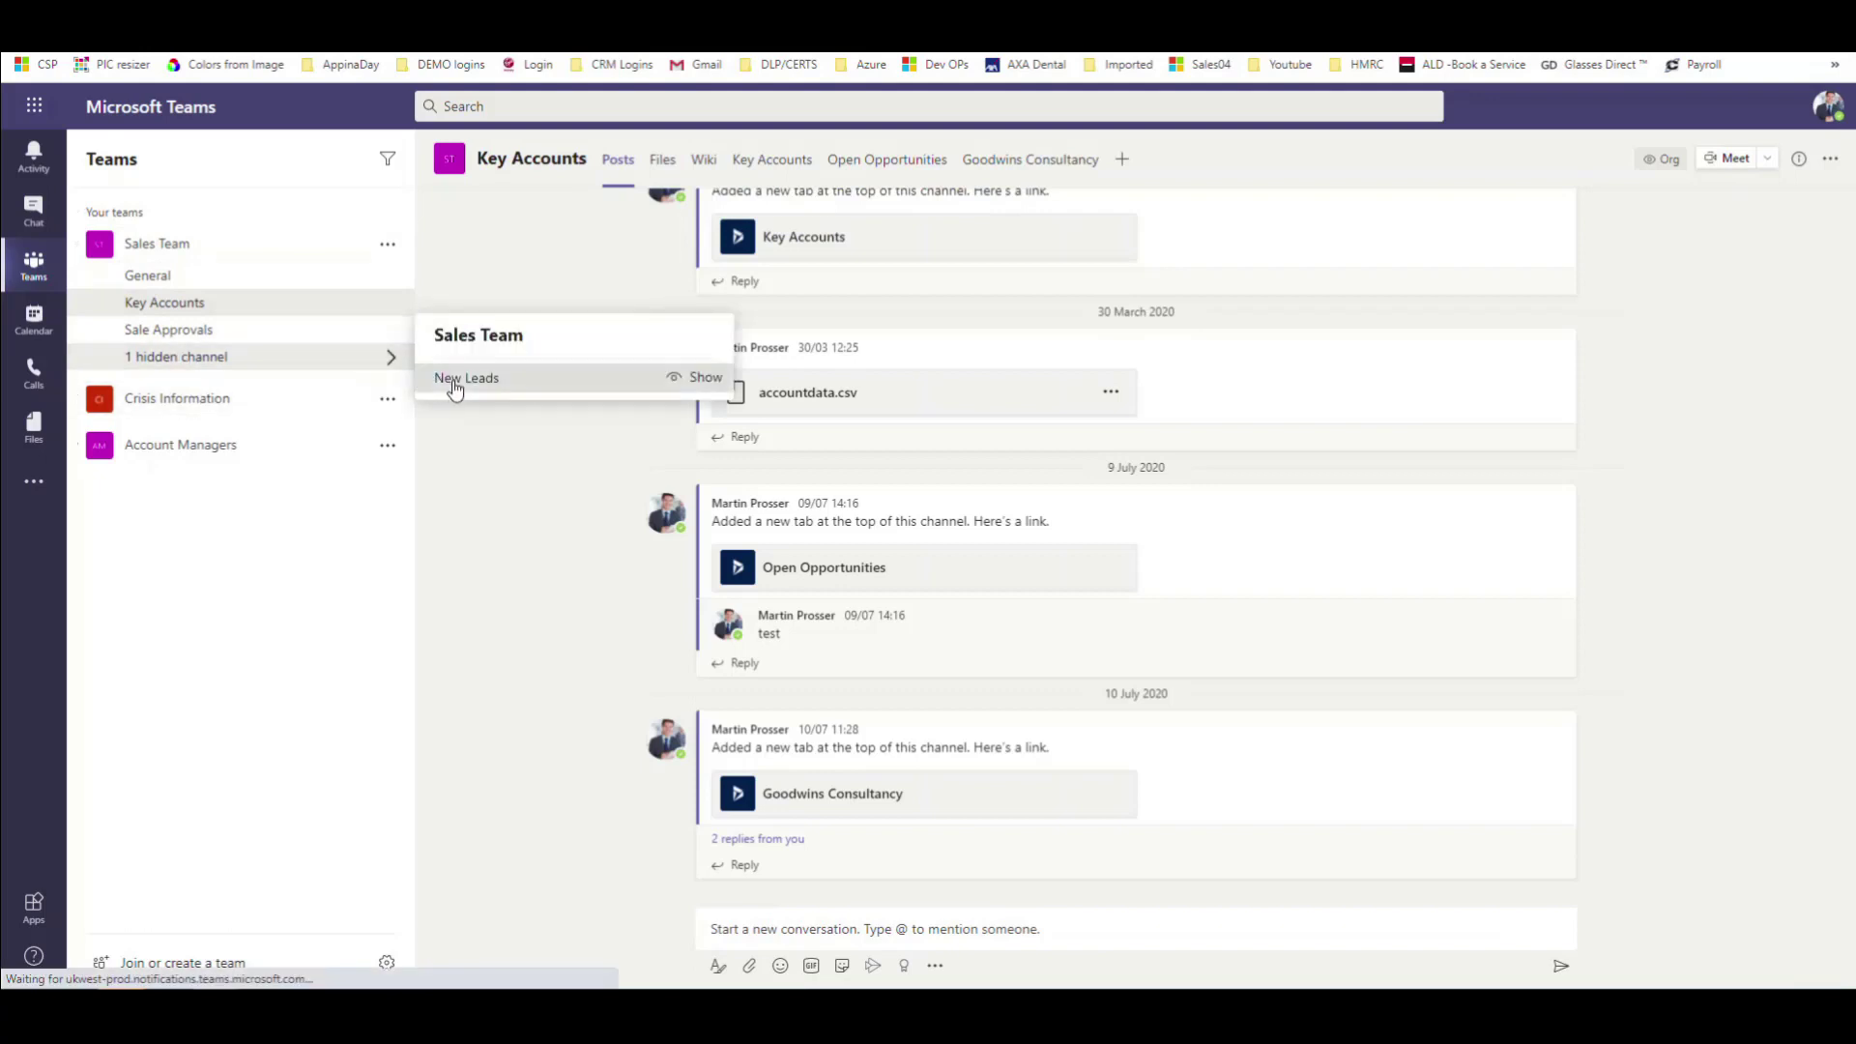
click(454, 385)
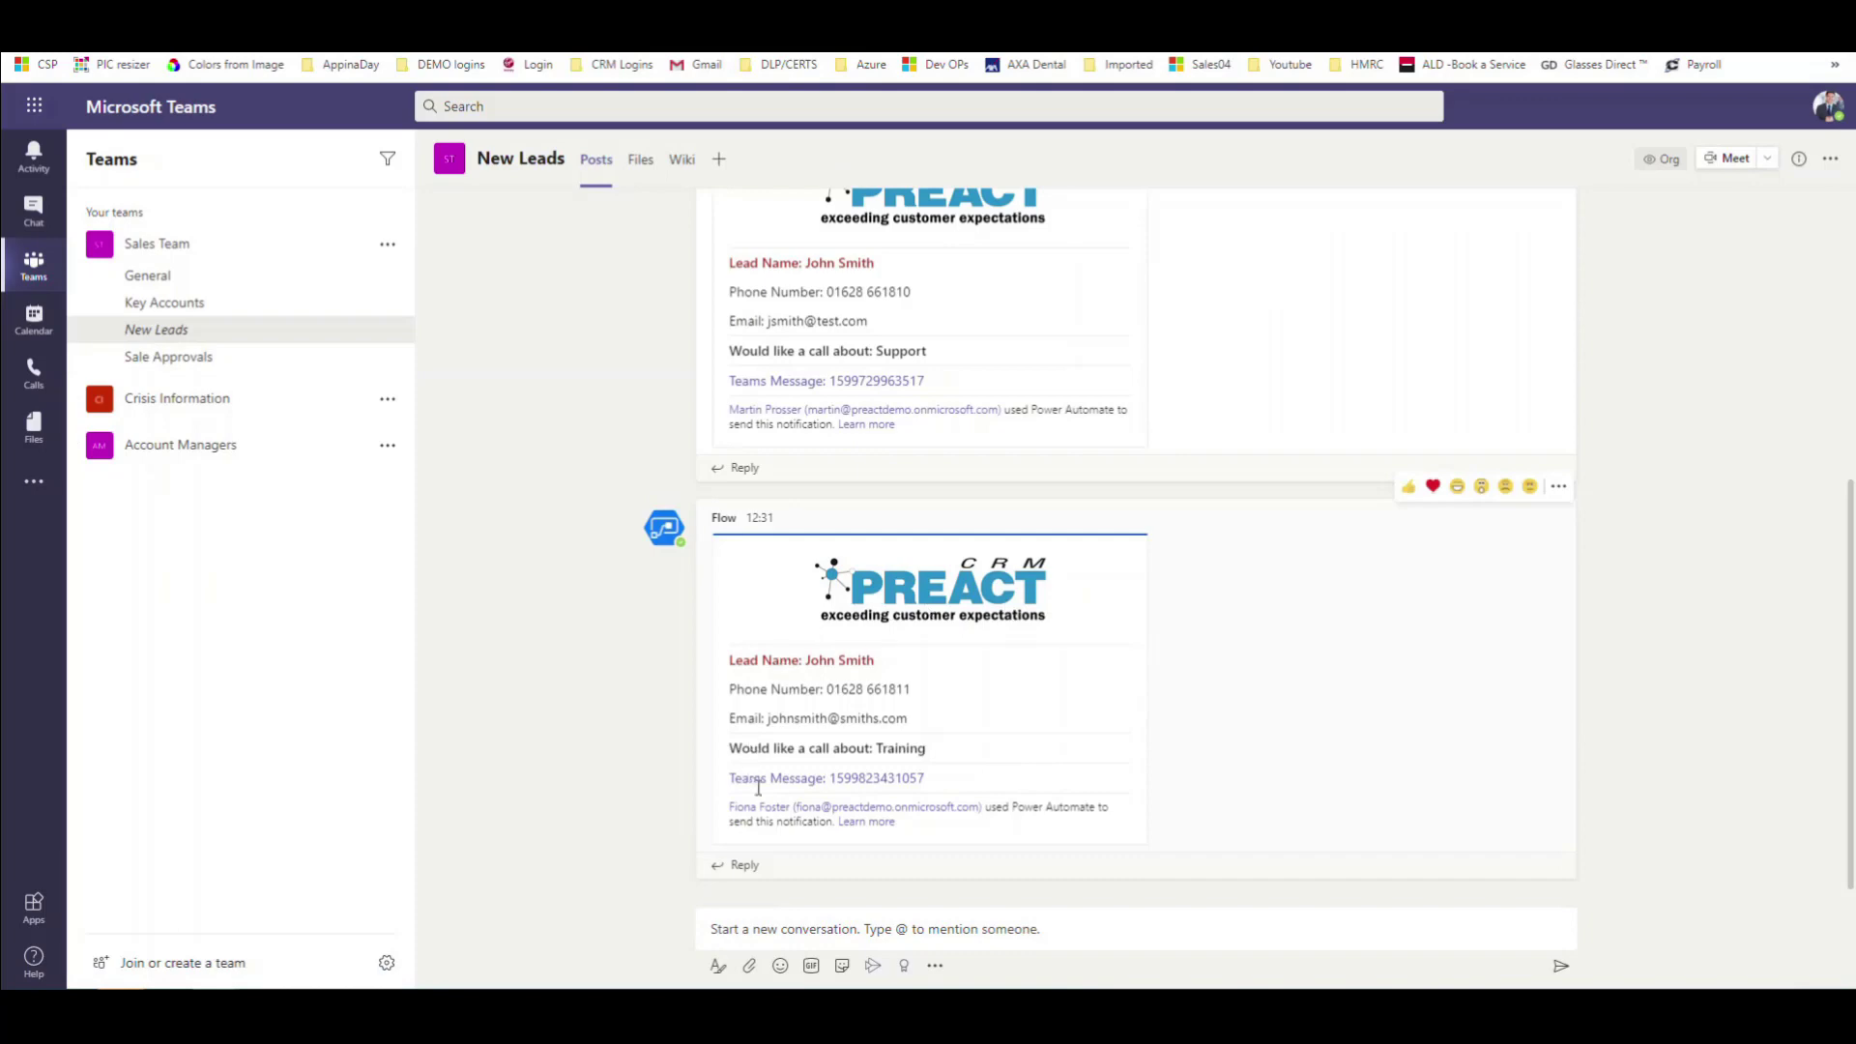
scroll(917, 612, up, 5)
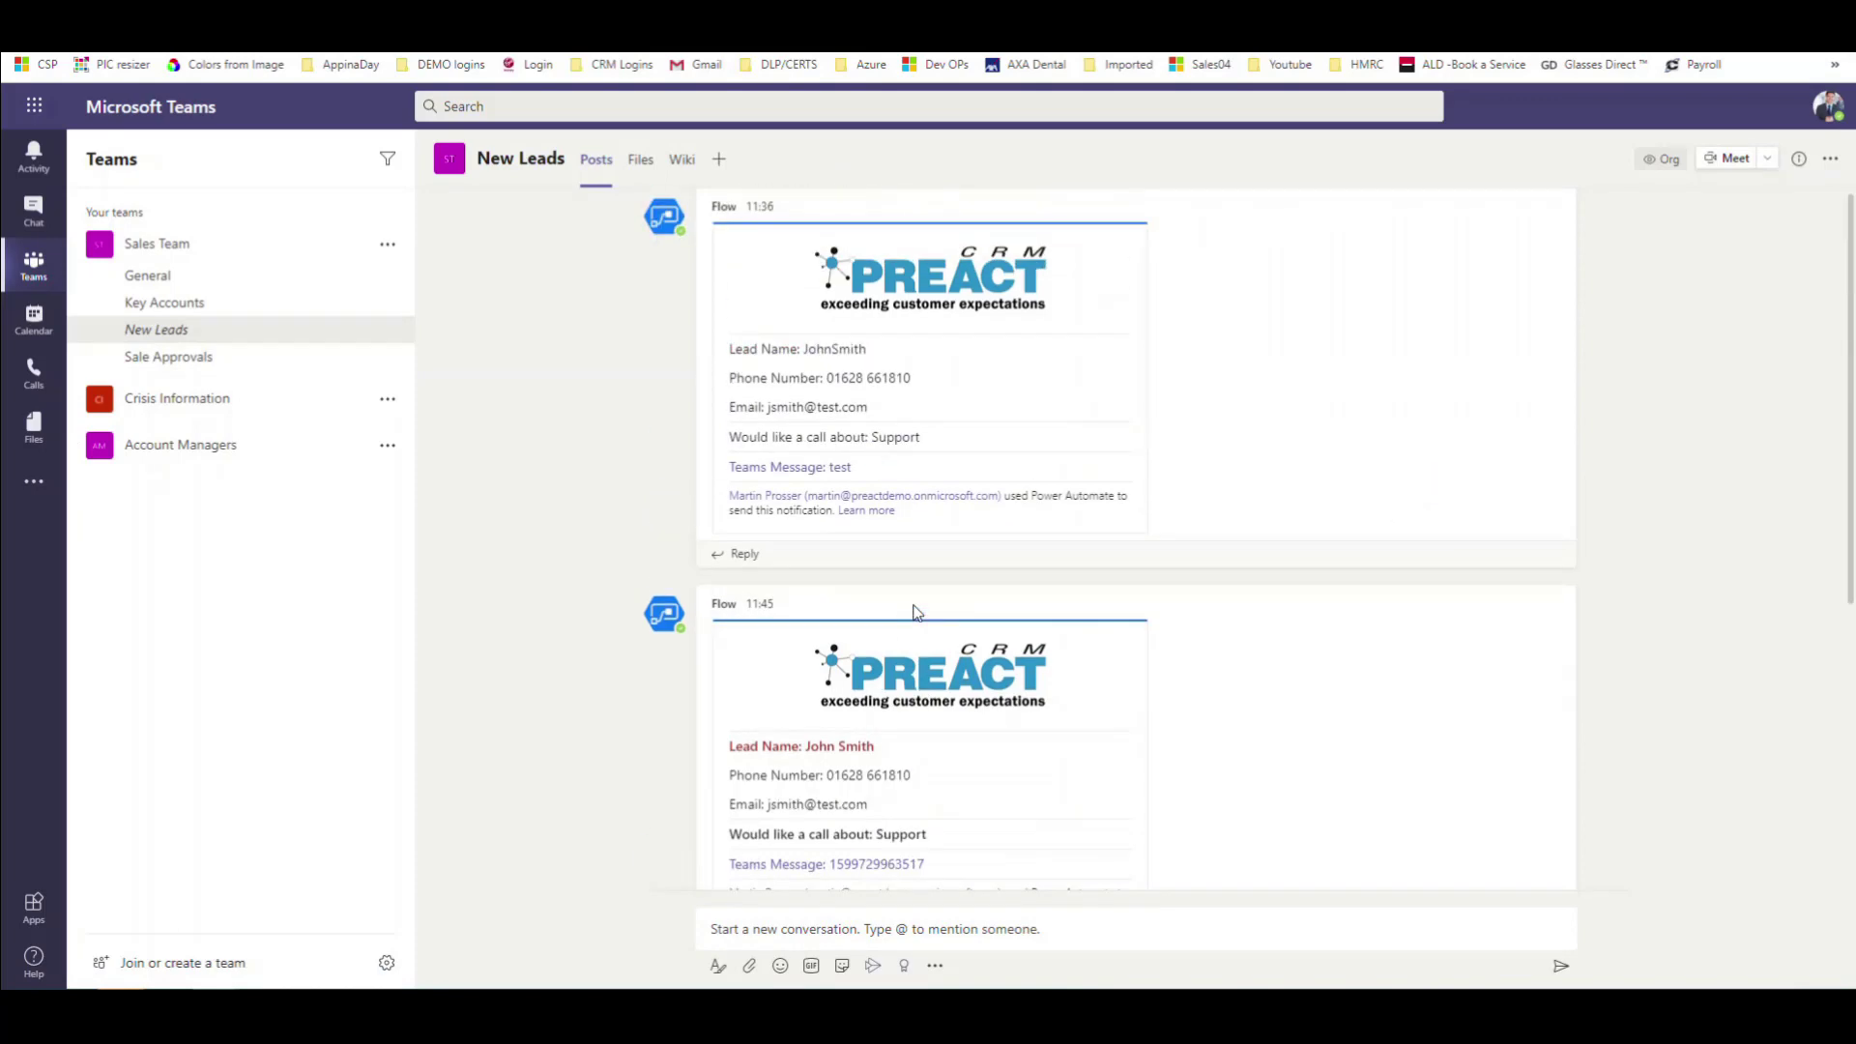
scroll(1031, 757, down, 5)
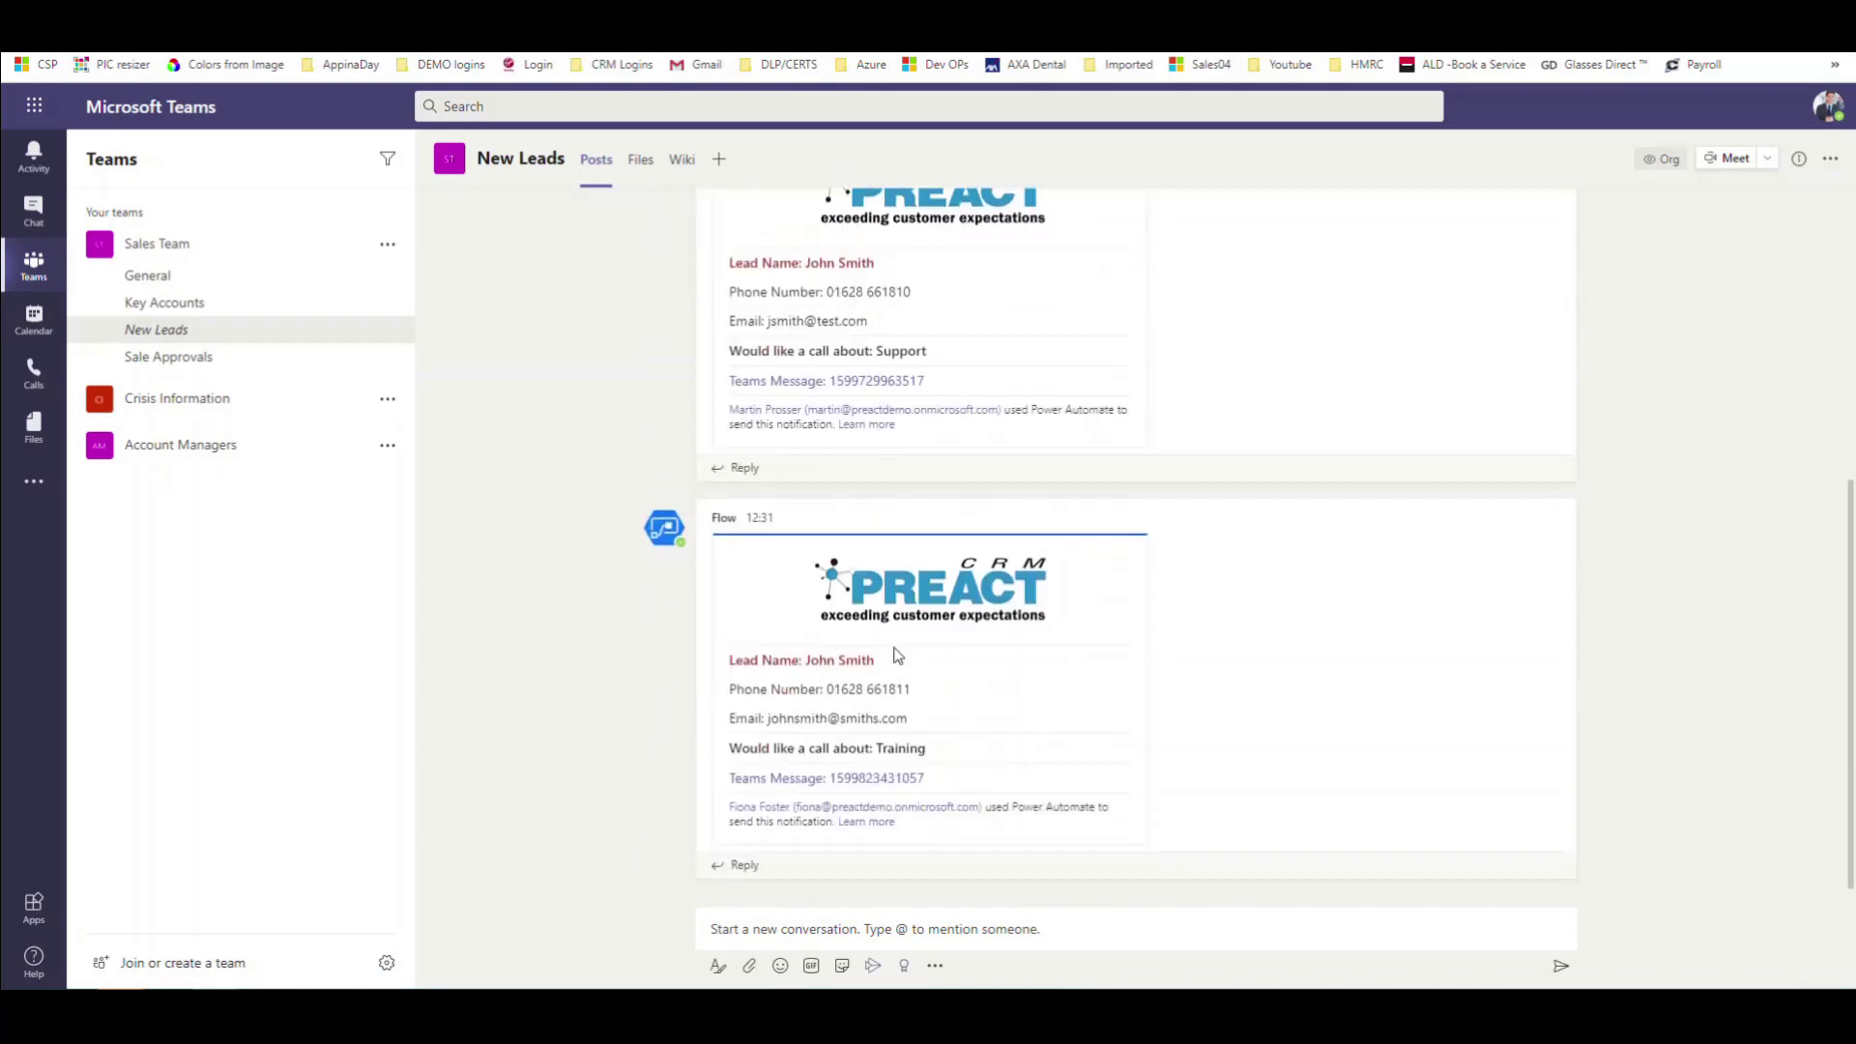
drag(920, 697, 812, 689)
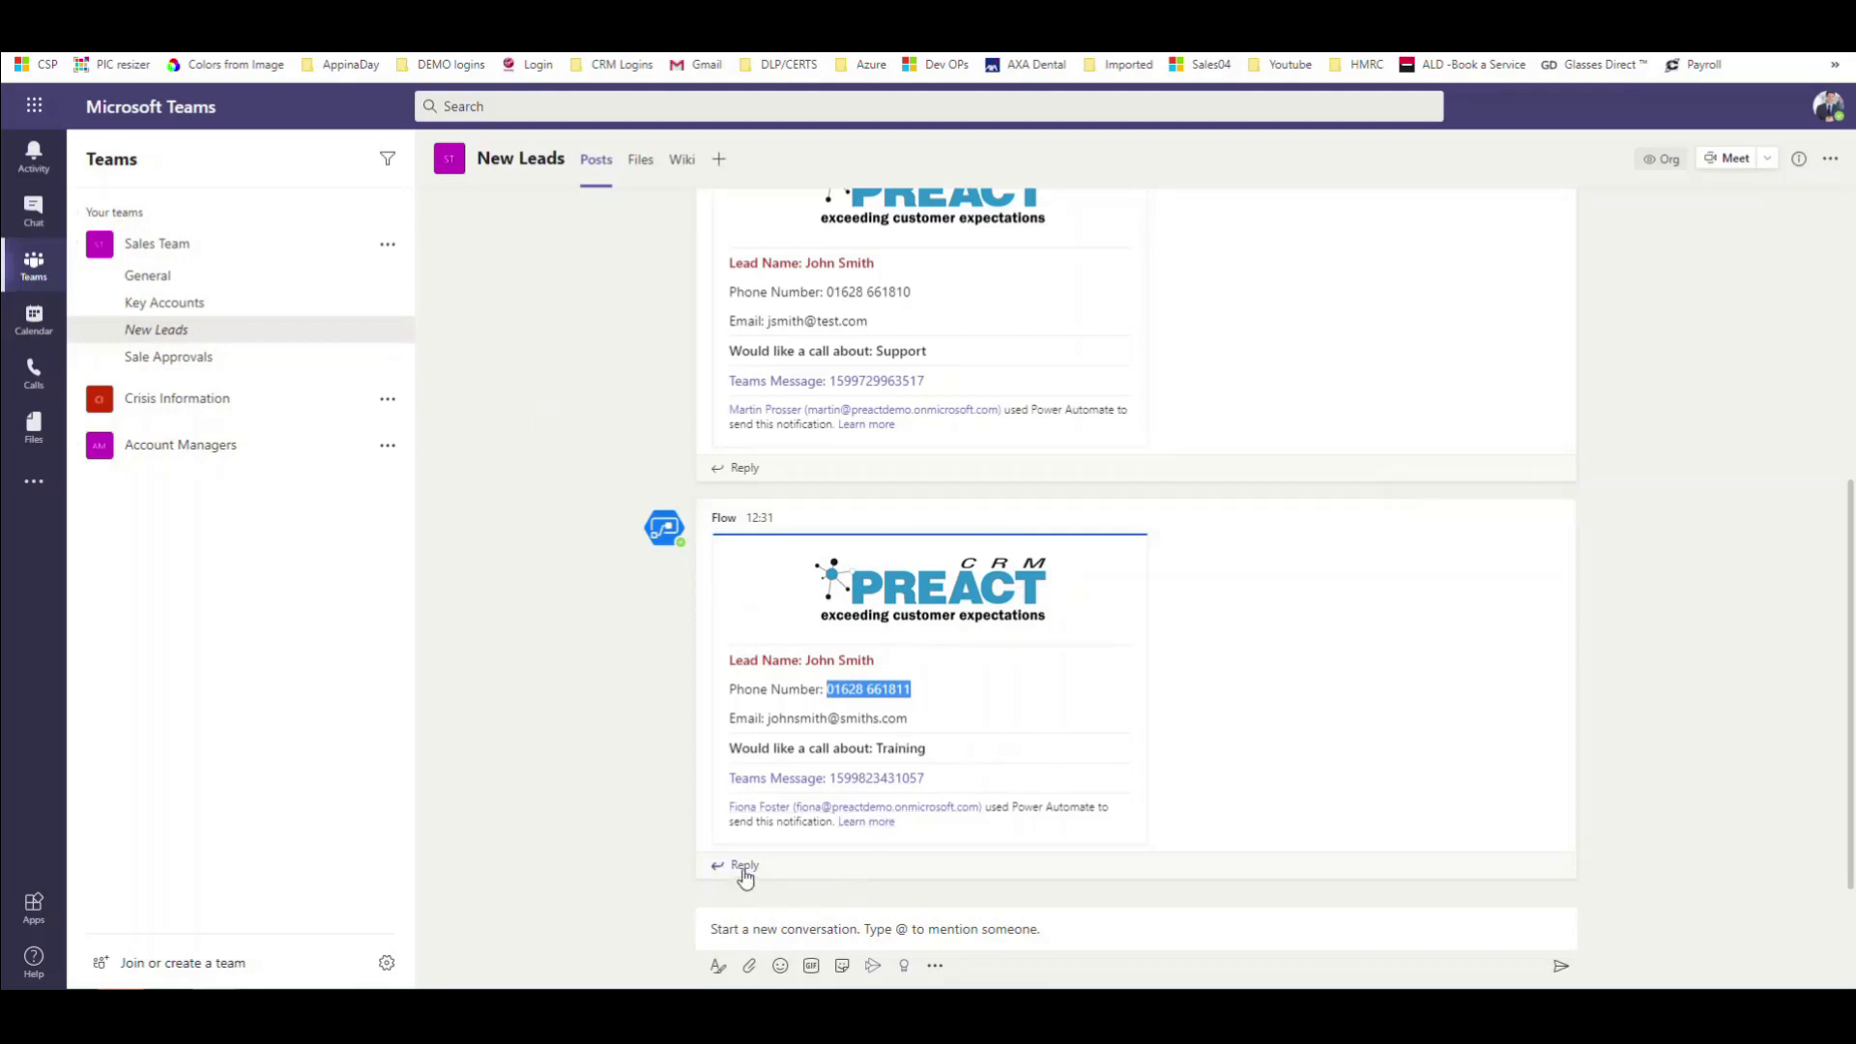
click(1232, 742)
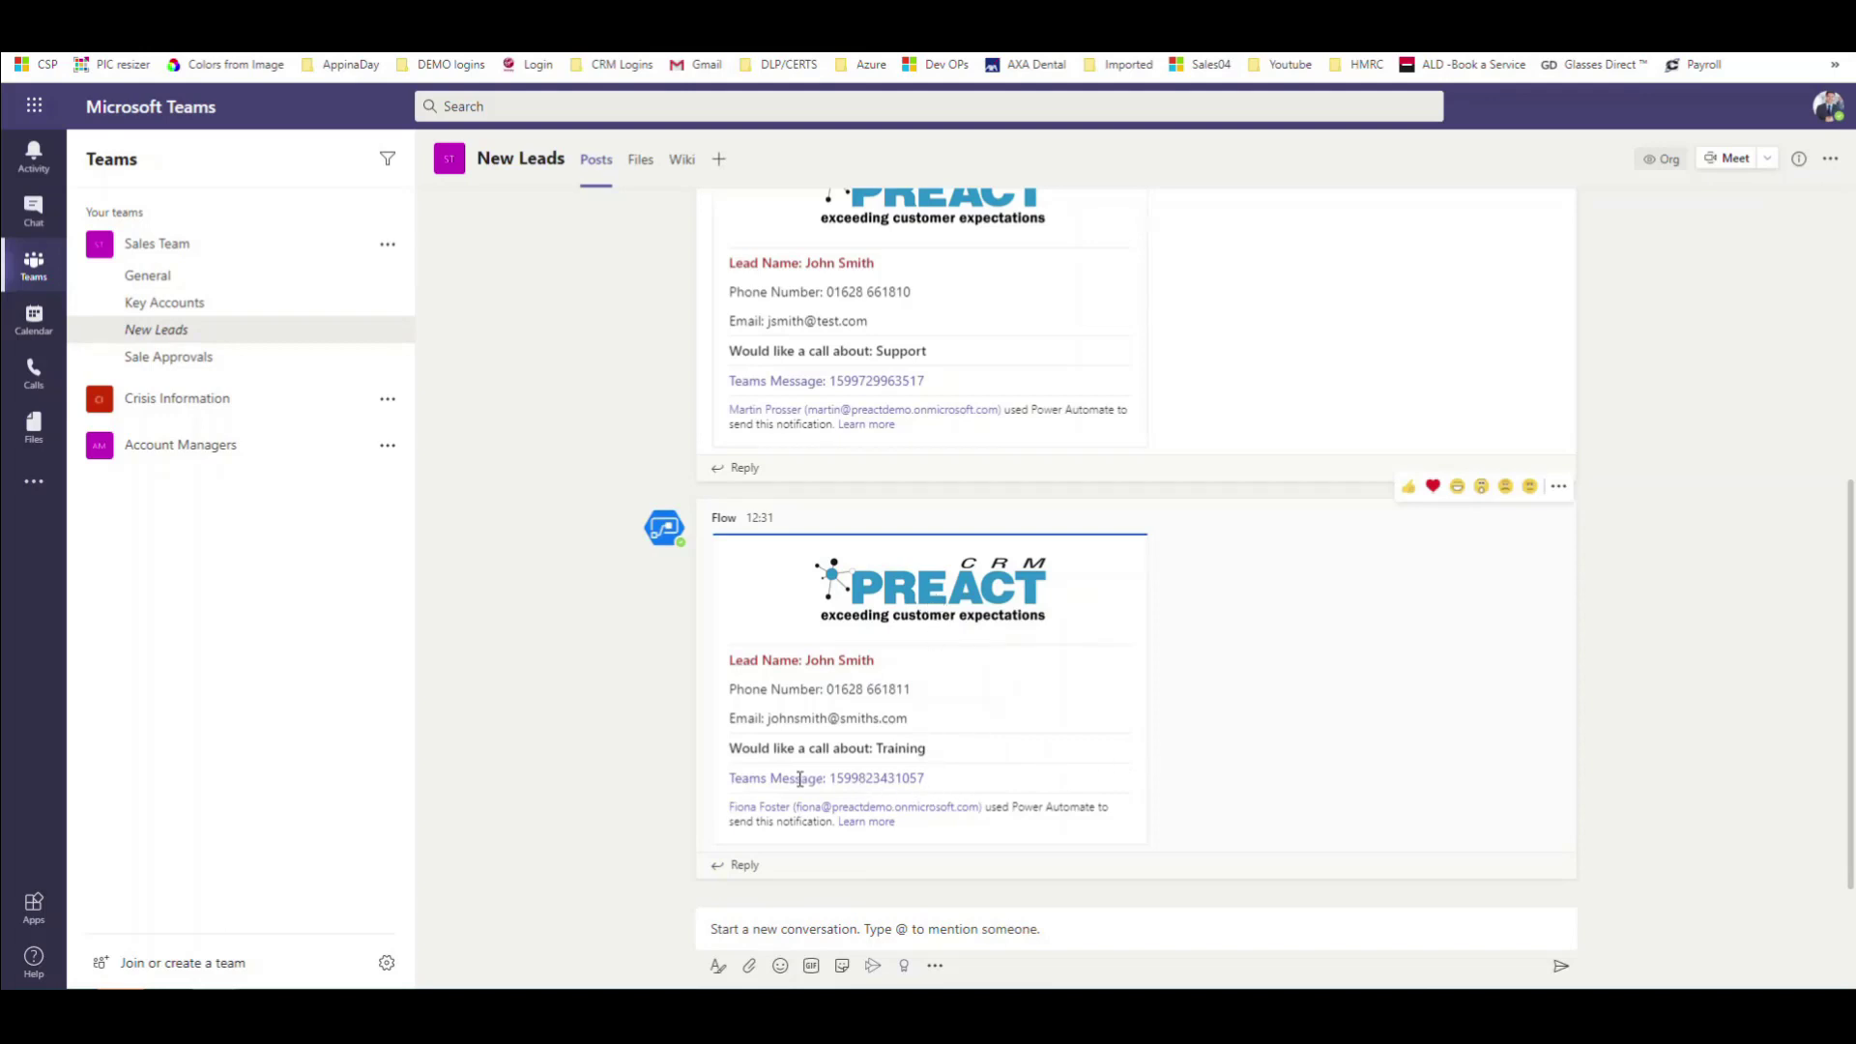
drag(933, 783, 829, 779)
scroll(975, 777, up, 5)
scroll(975, 777, up, 1)
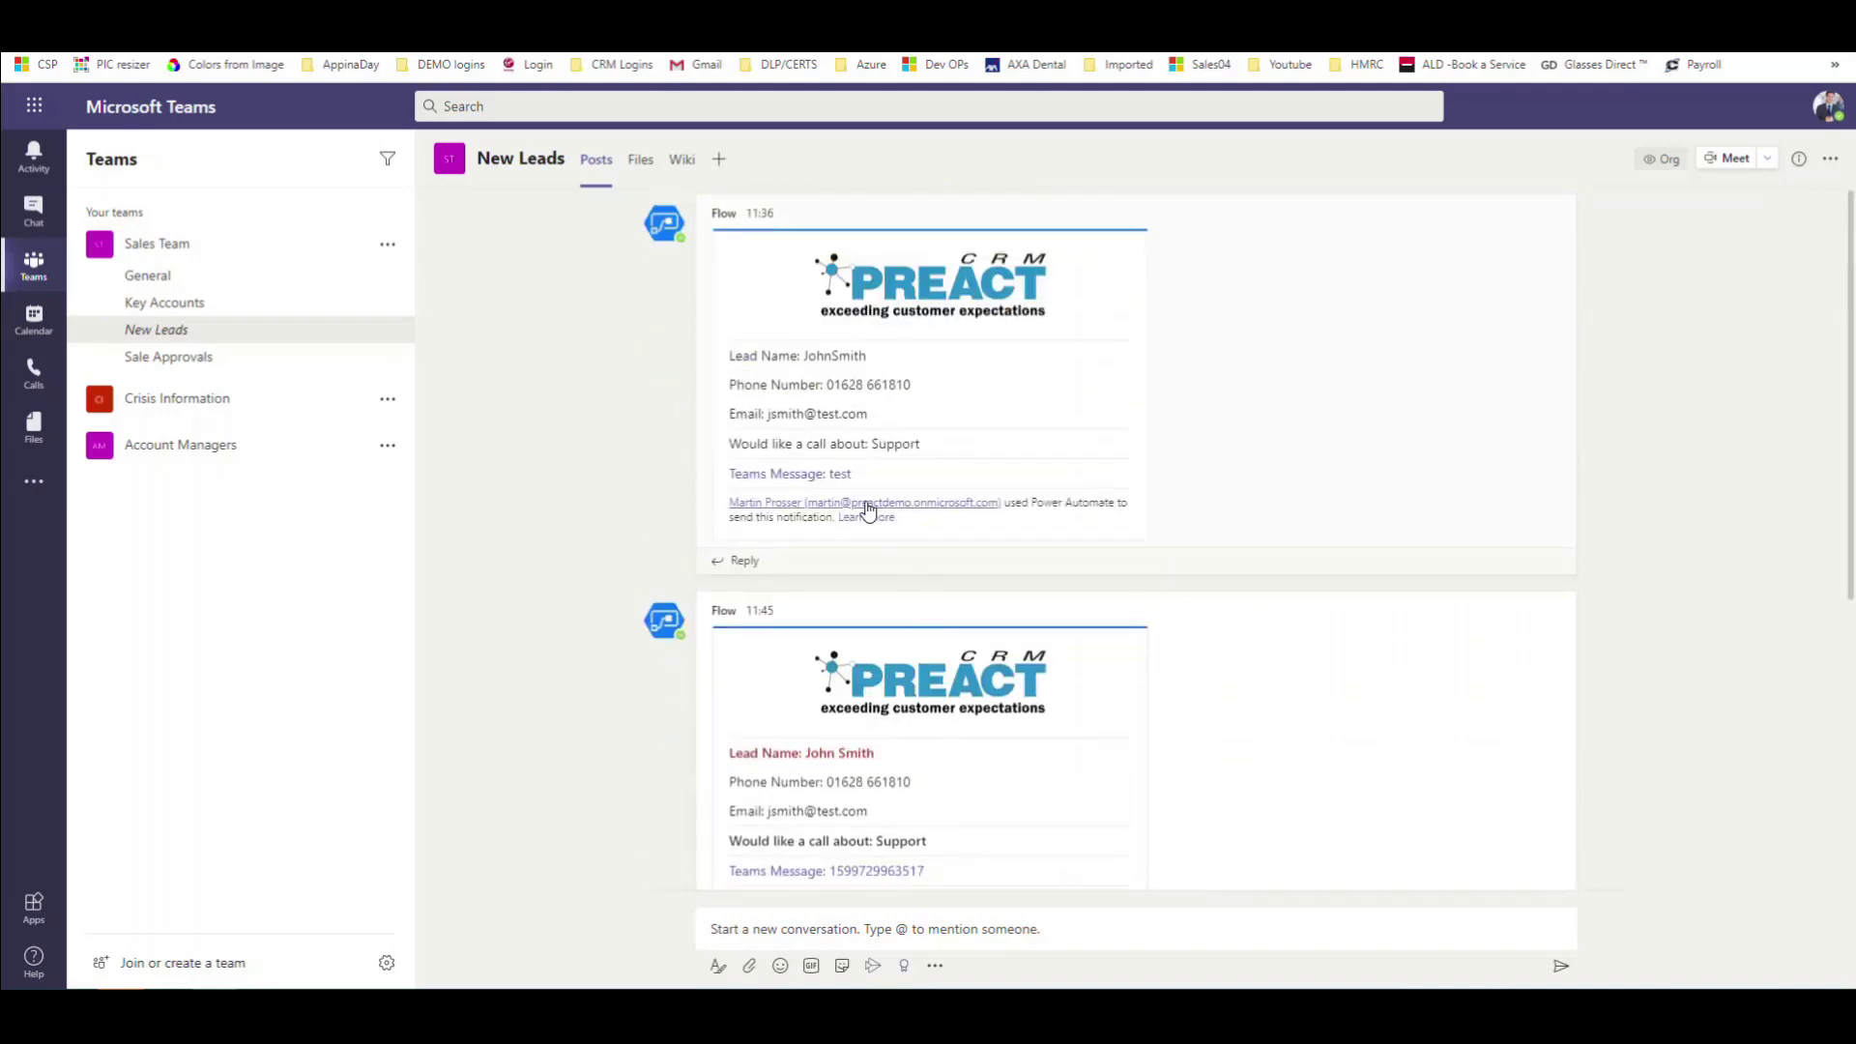
drag(864, 478, 828, 474)
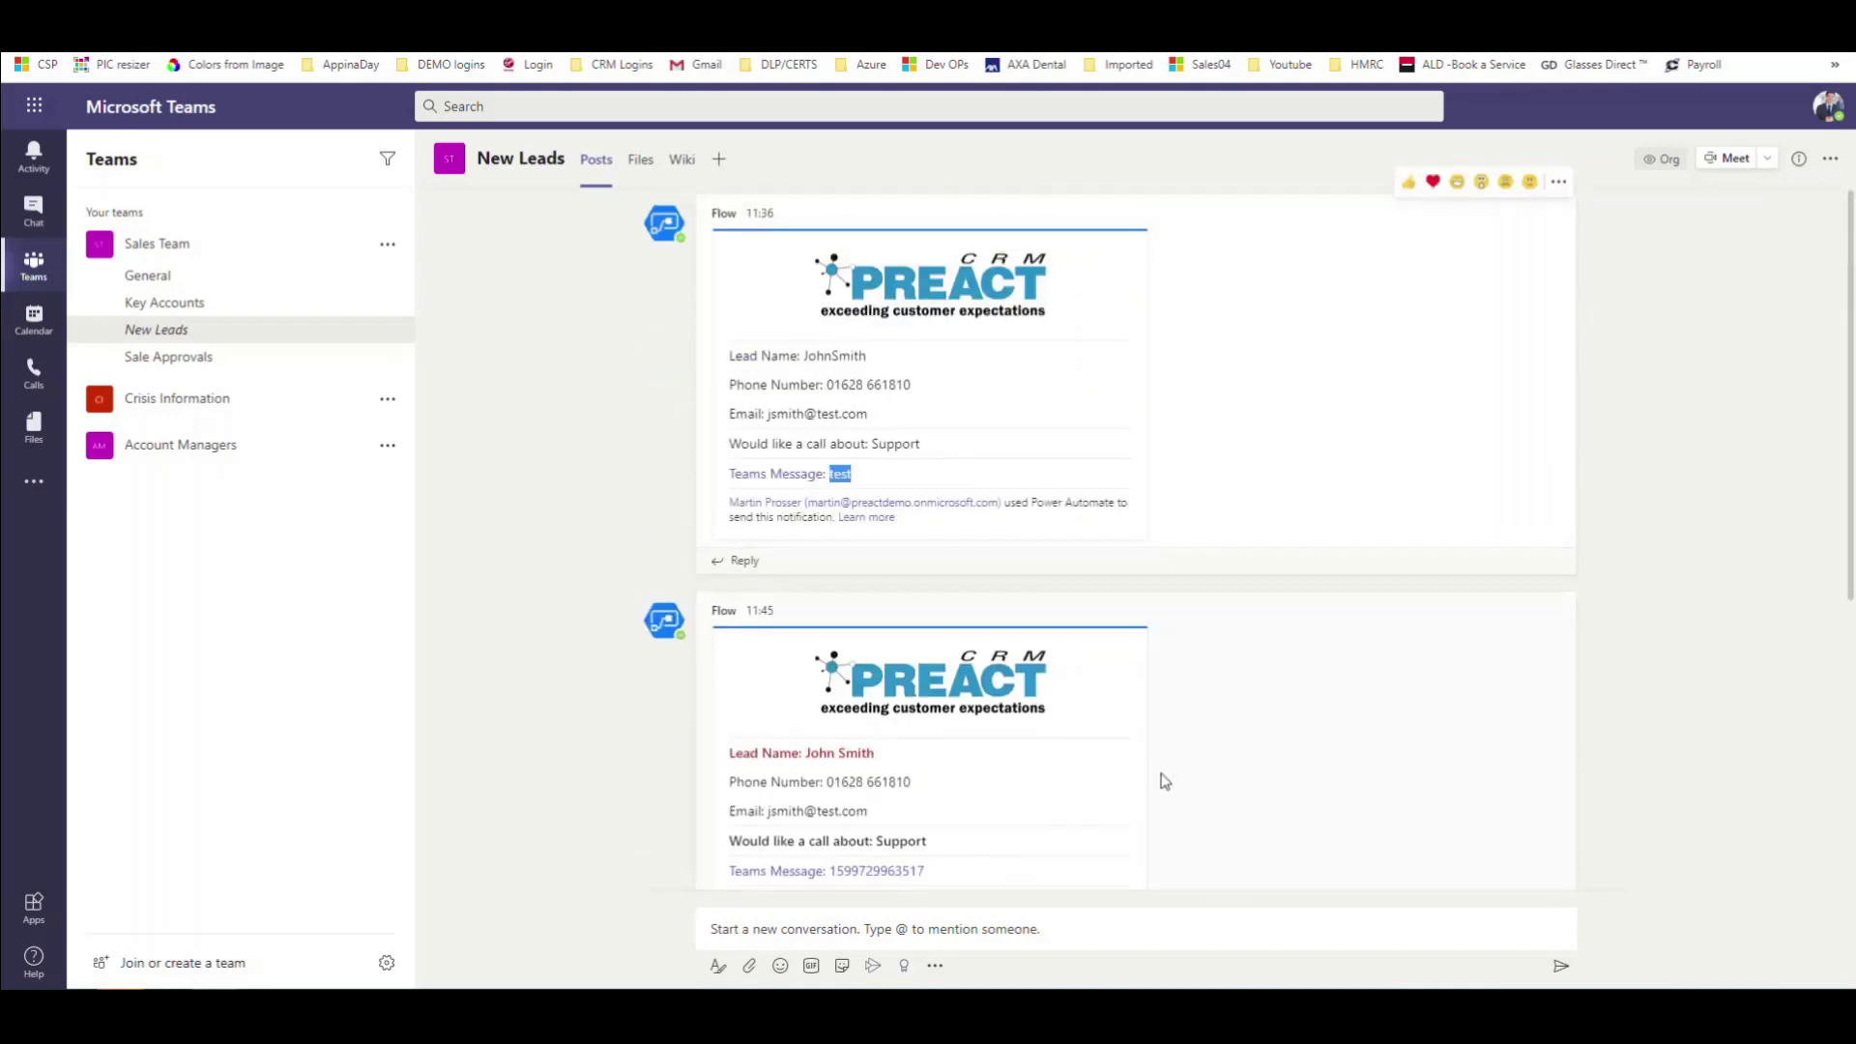
scroll(1181, 784, down, 6)
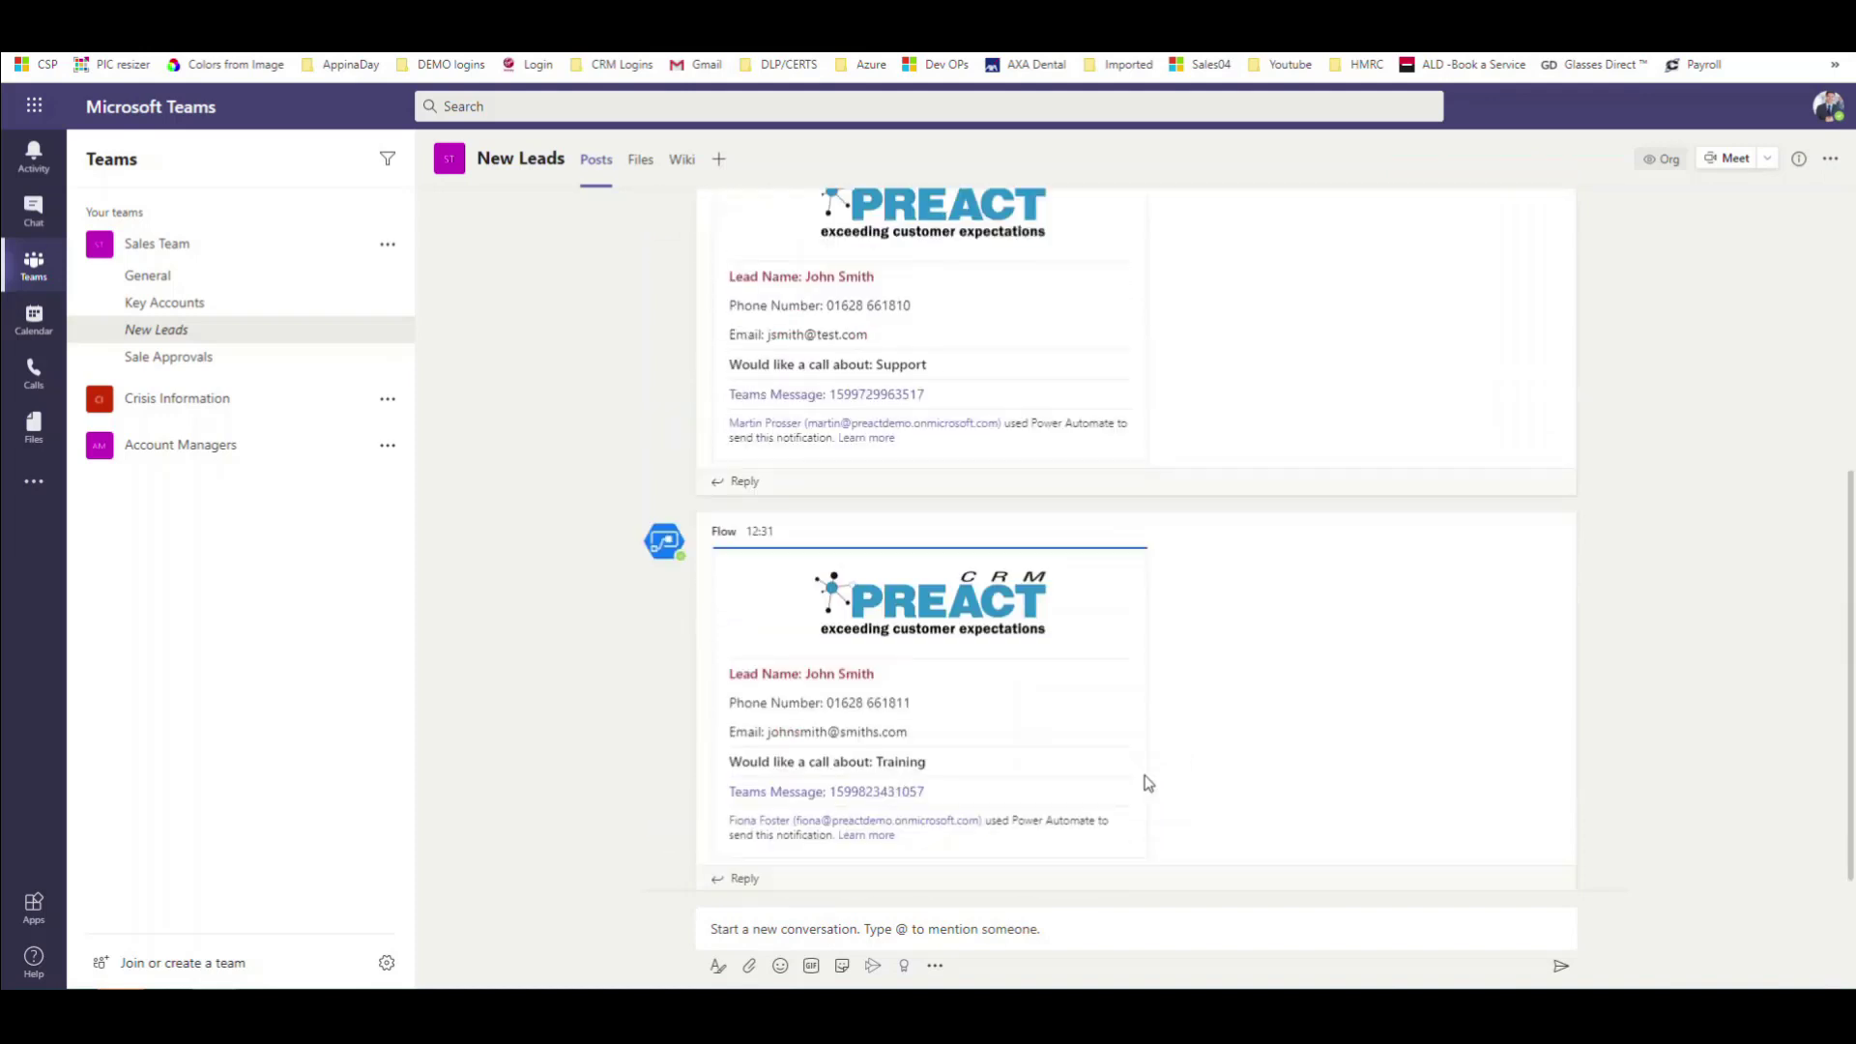